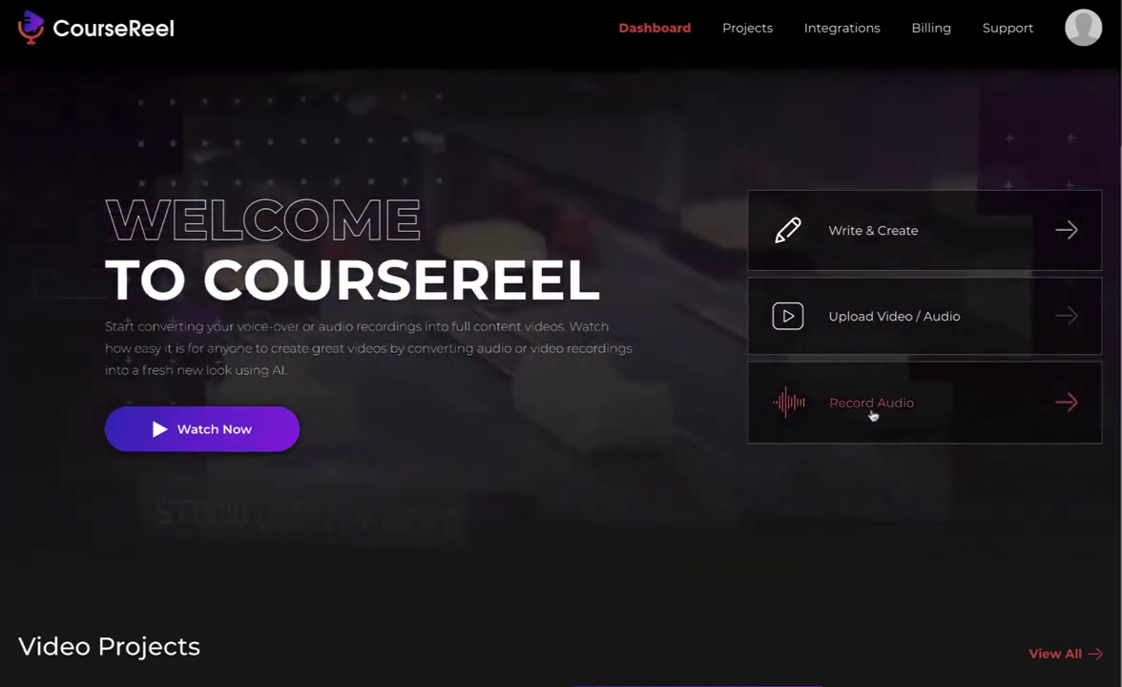
Open the Record Audio window and close it again without recording
click(856, 412)
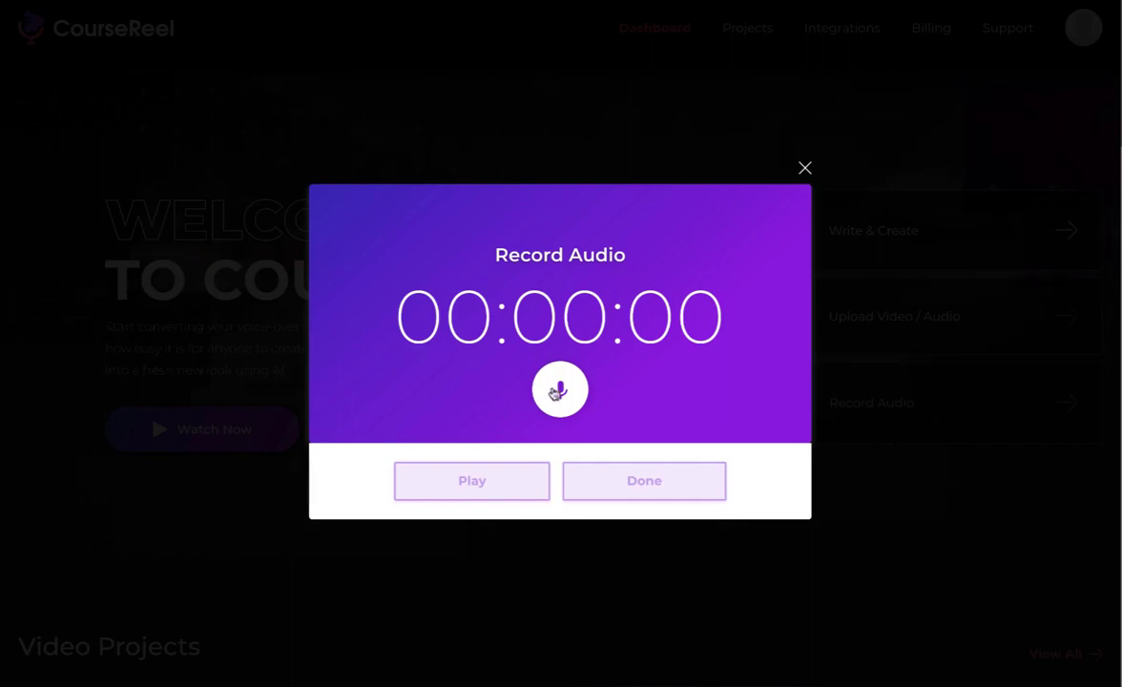
click(805, 170)
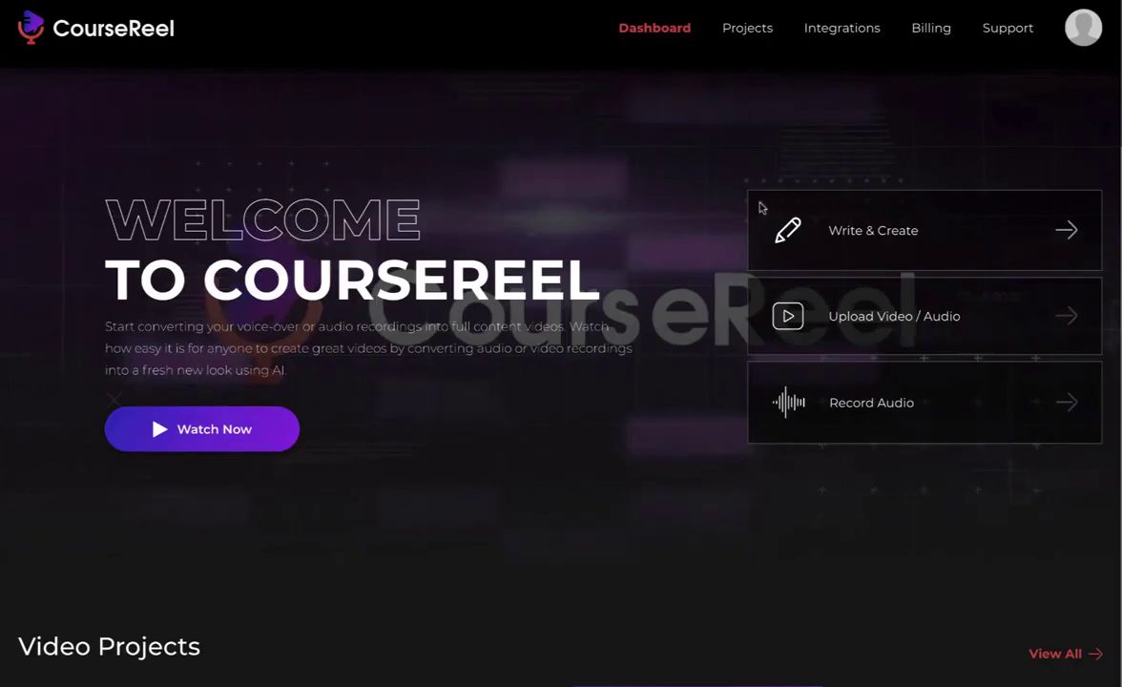
Visit the Projects and Integrations pages, then return to the Dashboard
click(737, 32)
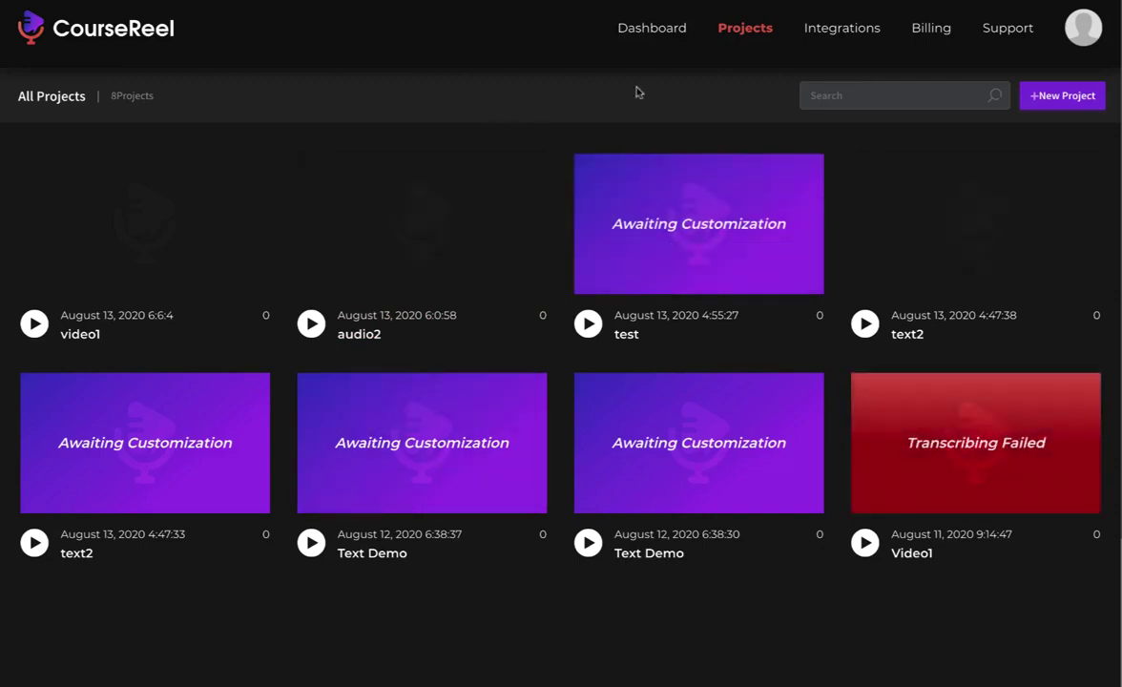
click(836, 36)
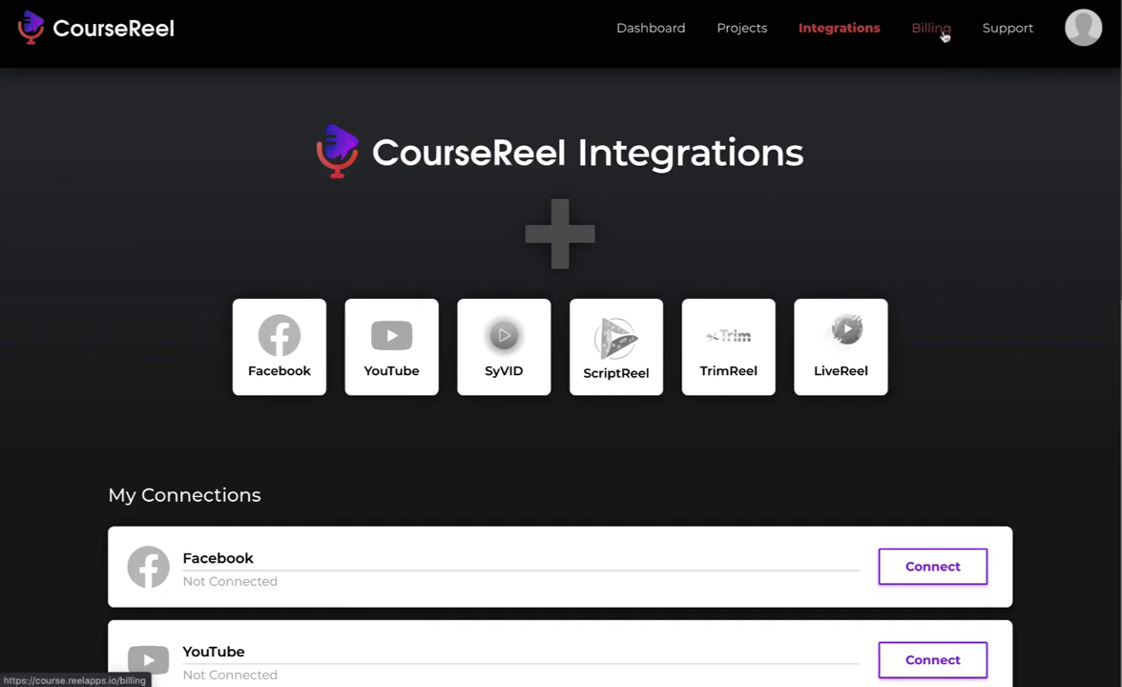
click(650, 30)
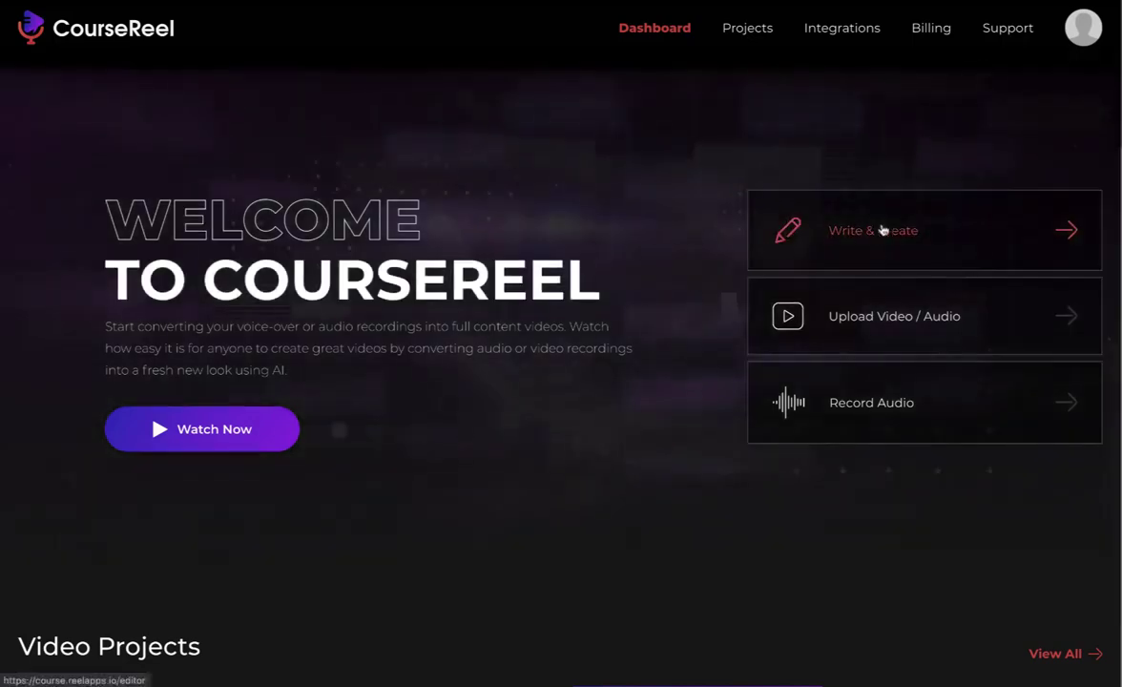
Record a roughly 16-second voice clip, stop it, and upload it
click(867, 412)
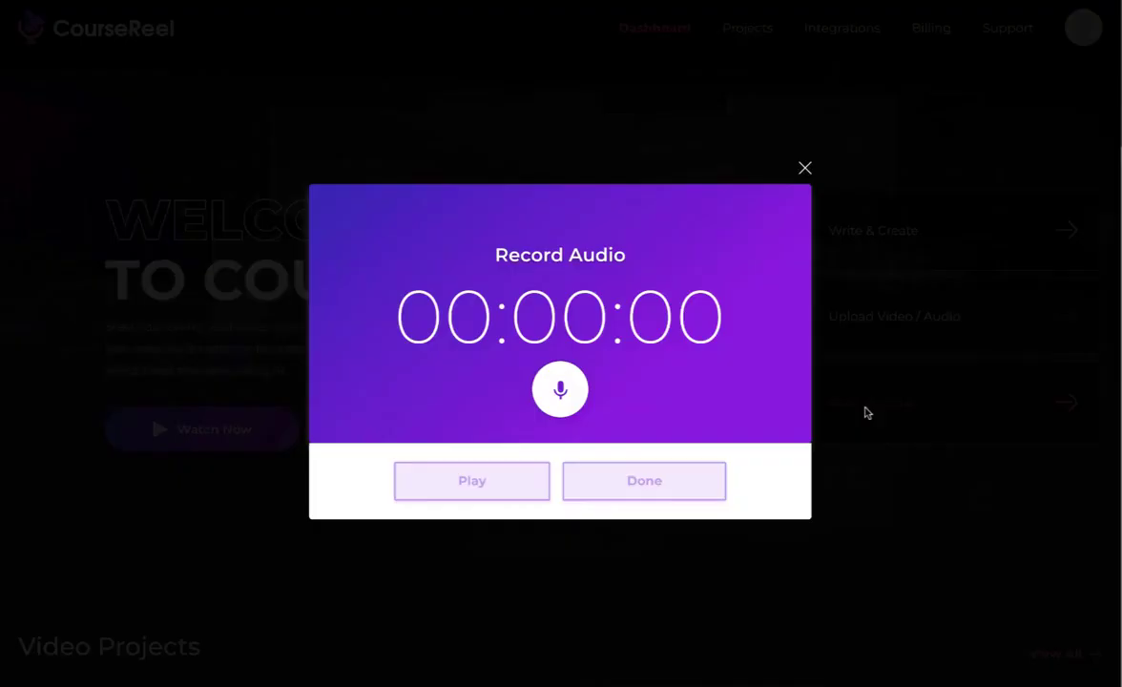
click(560, 390)
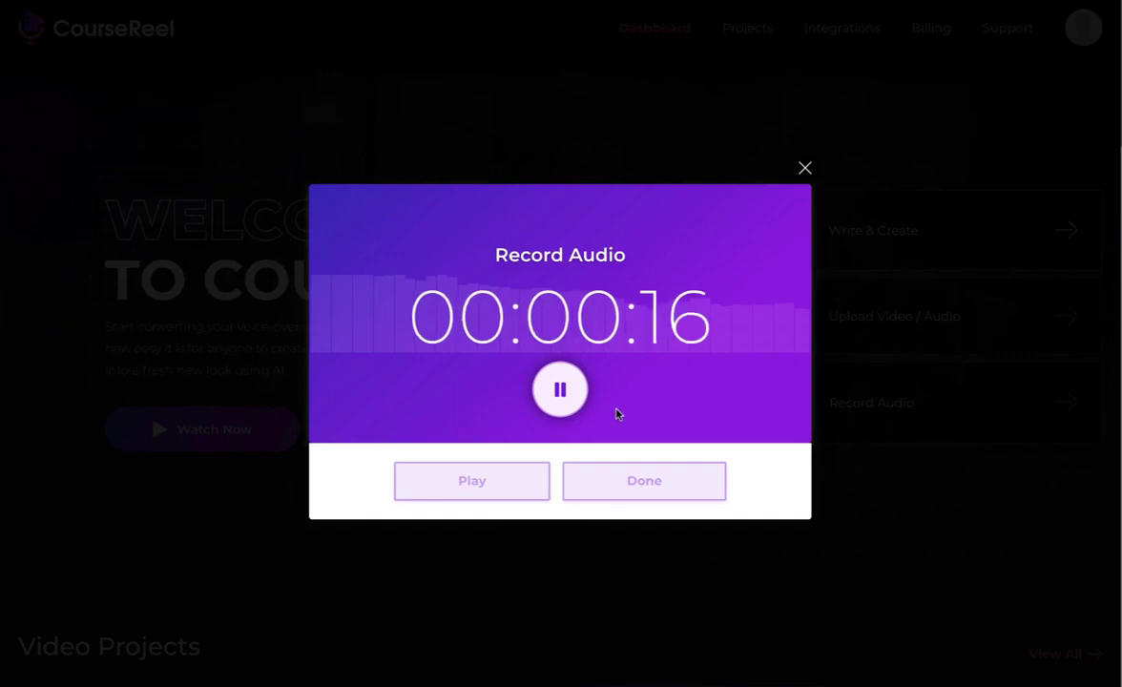
click(570, 408)
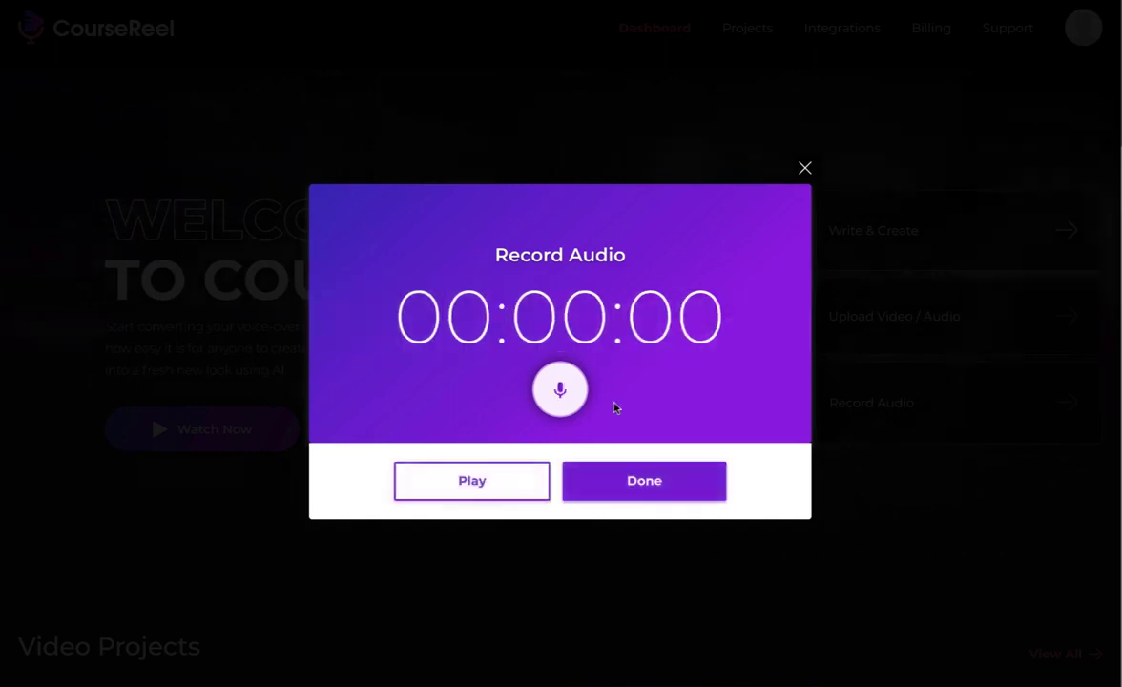
click(649, 485)
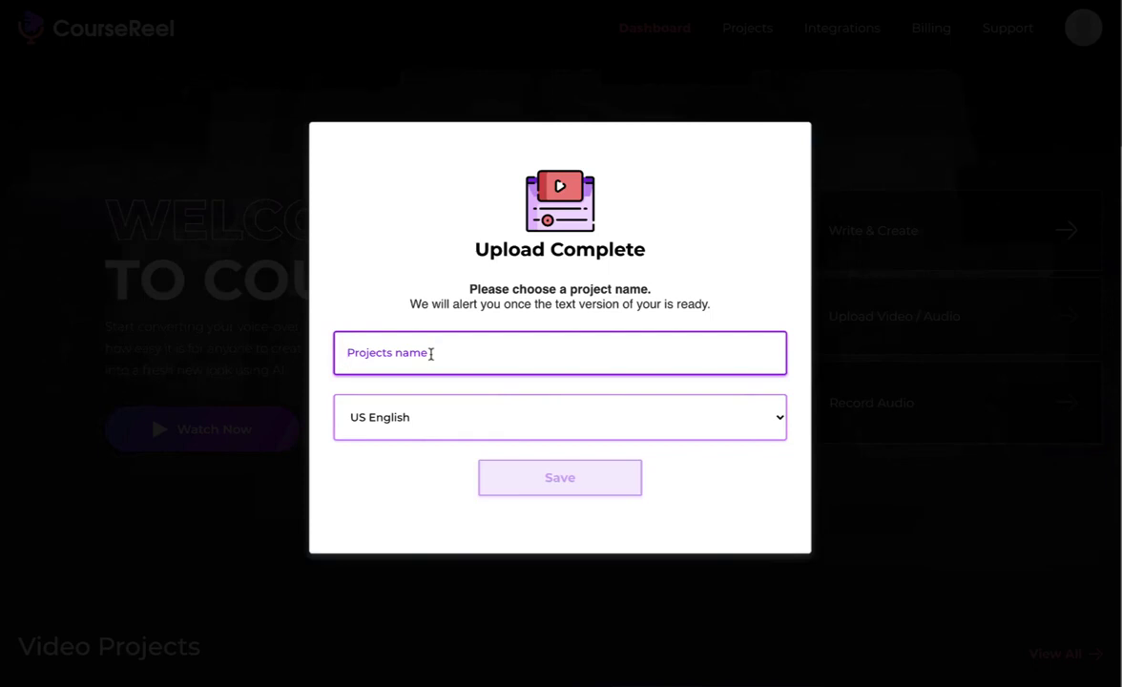
Name the recording demo1, keep US English transcription, and save it
text(demo1)
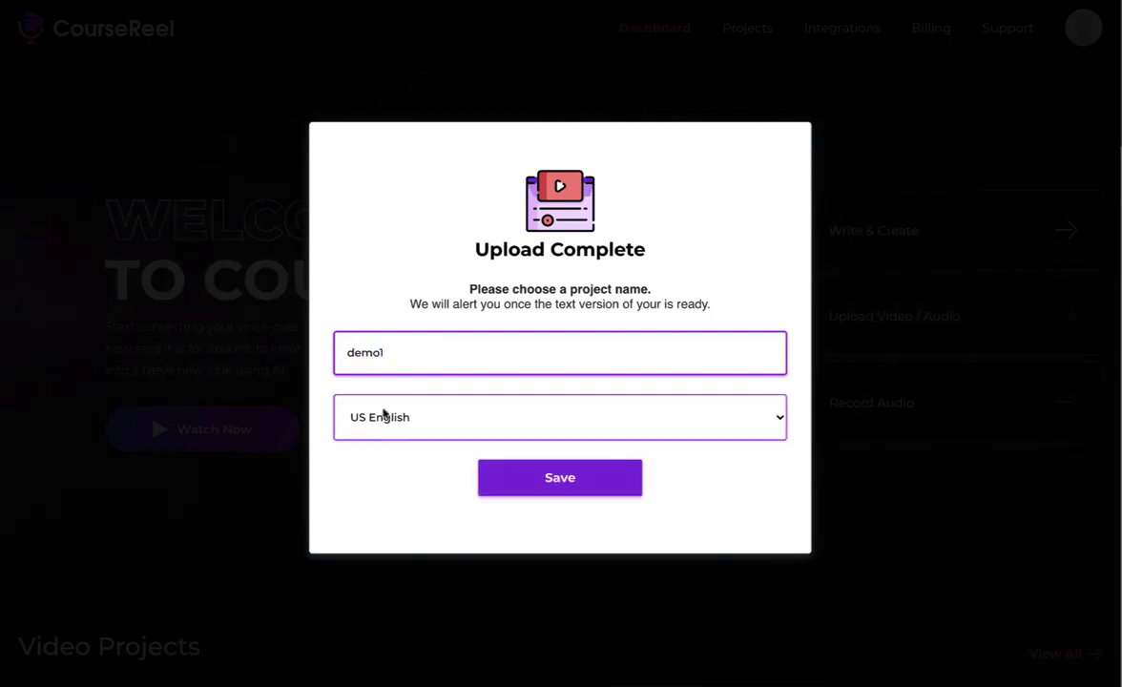
click(383, 417)
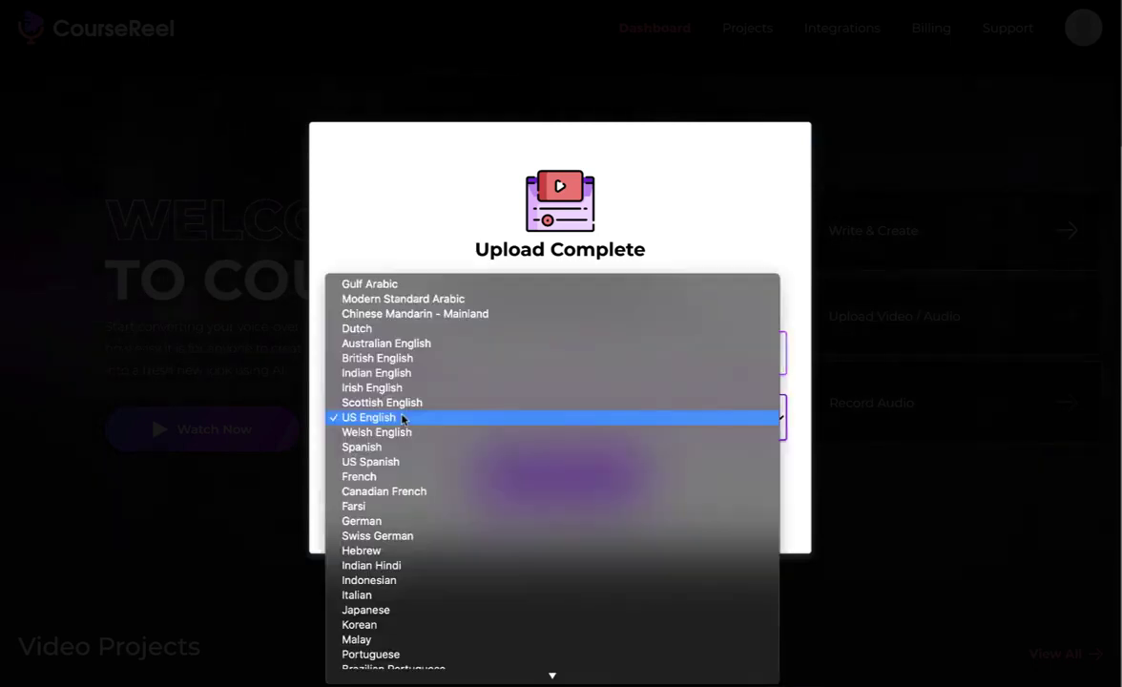
click(445, 419)
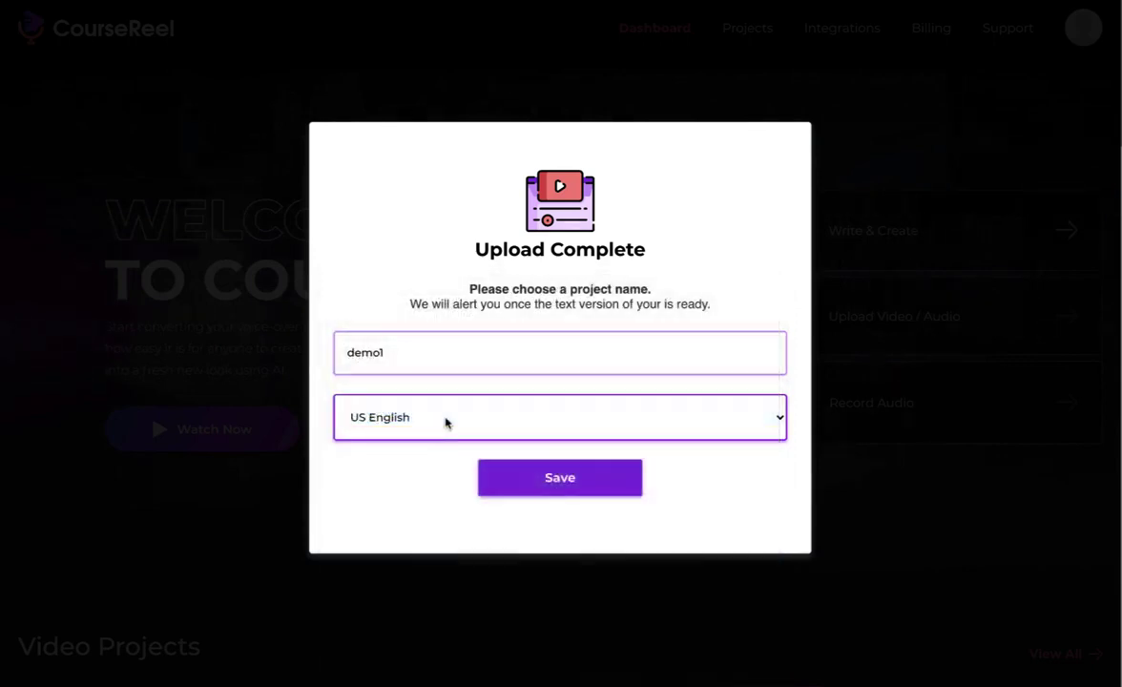
click(554, 485)
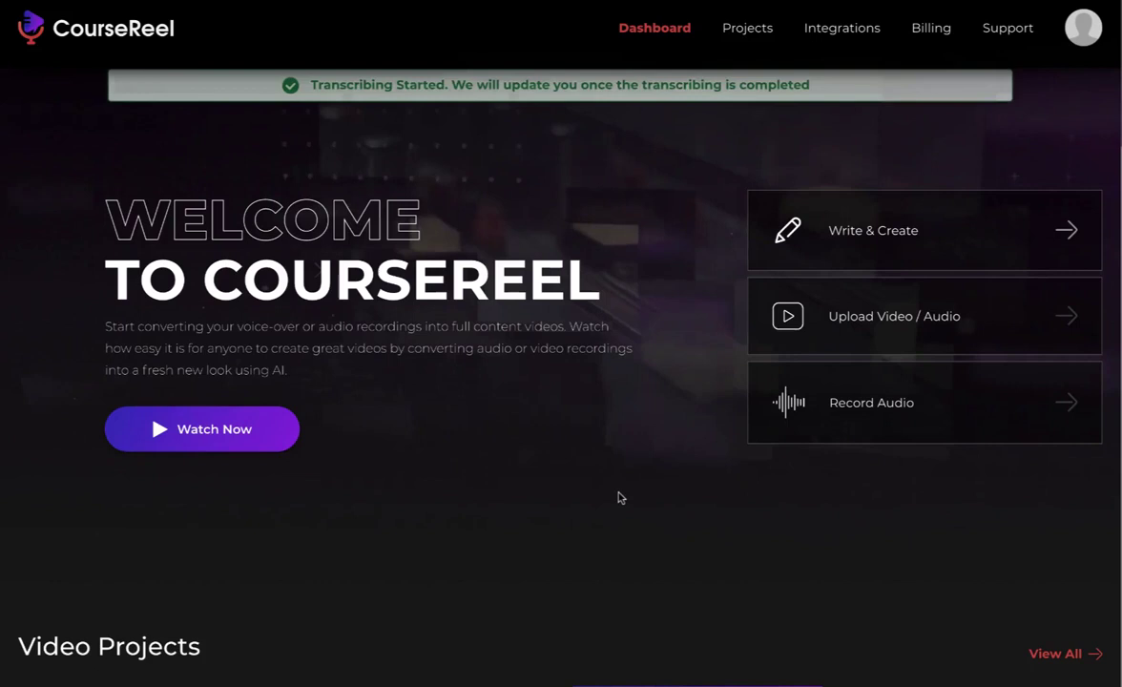
Check Video Projects until demo1 shows as Awaiting Customization
scroll(534, 440, down, 3)
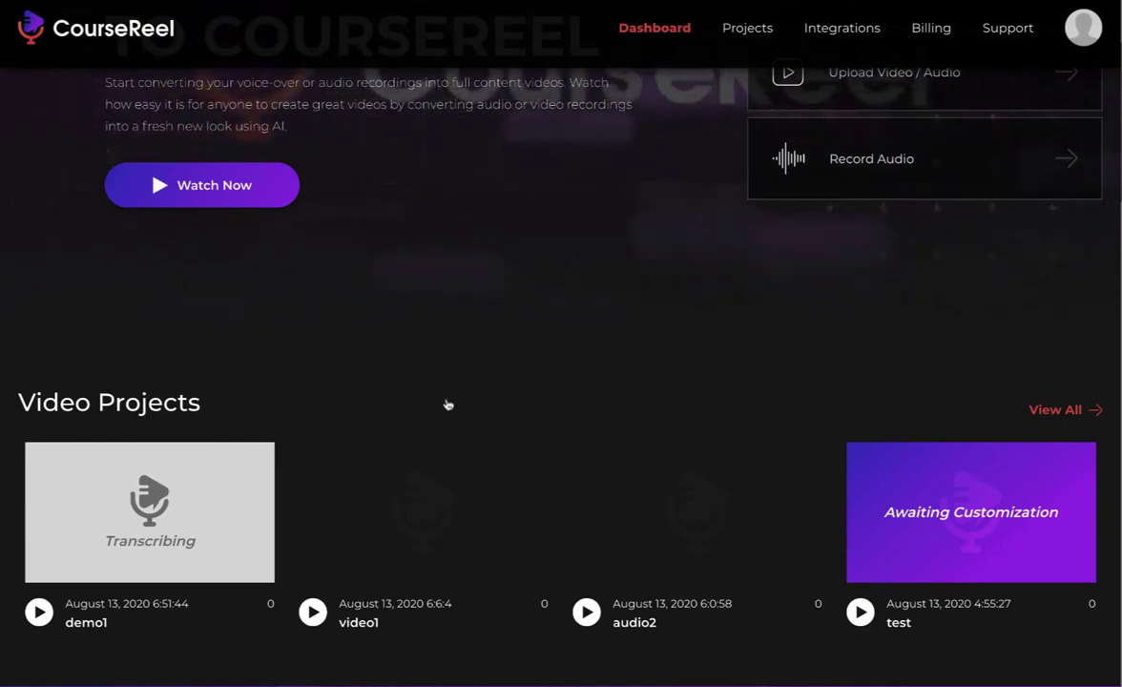
mouse_move(945, 510)
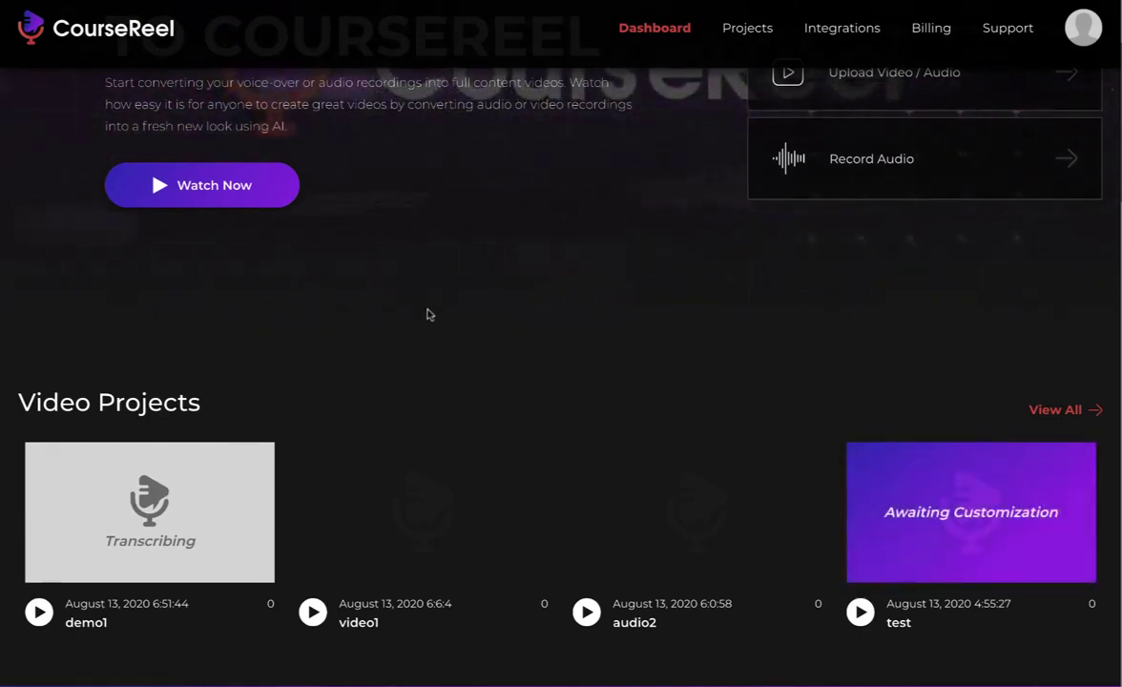
scroll(426, 314, up, 3)
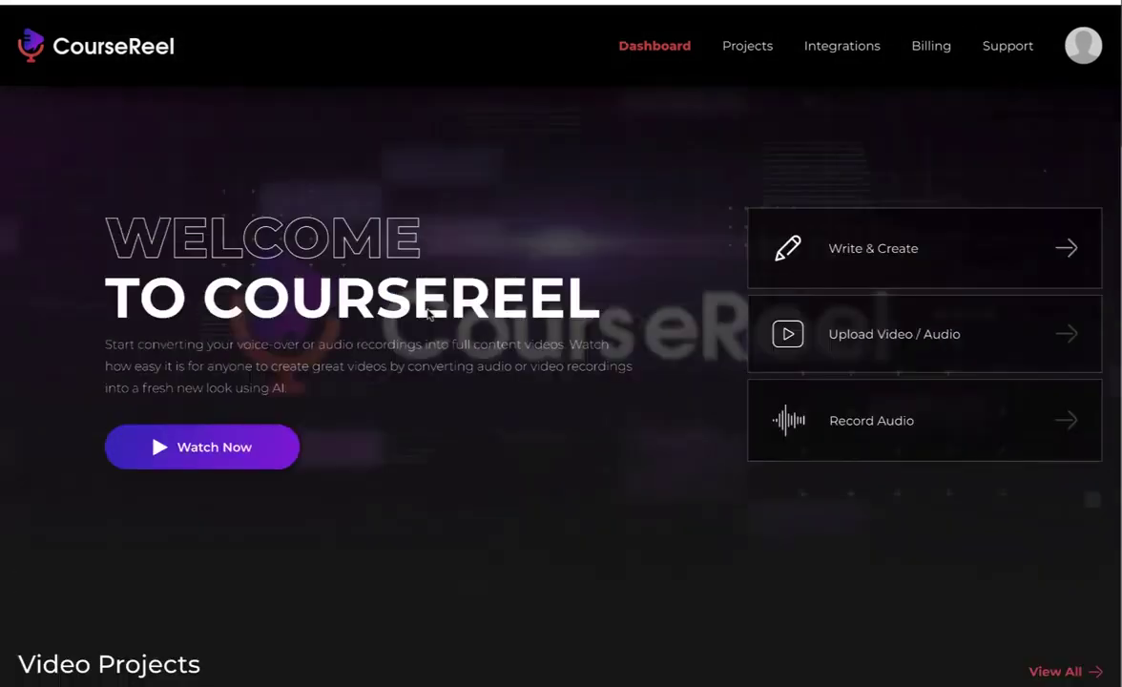
scroll(617, 310, down, 3)
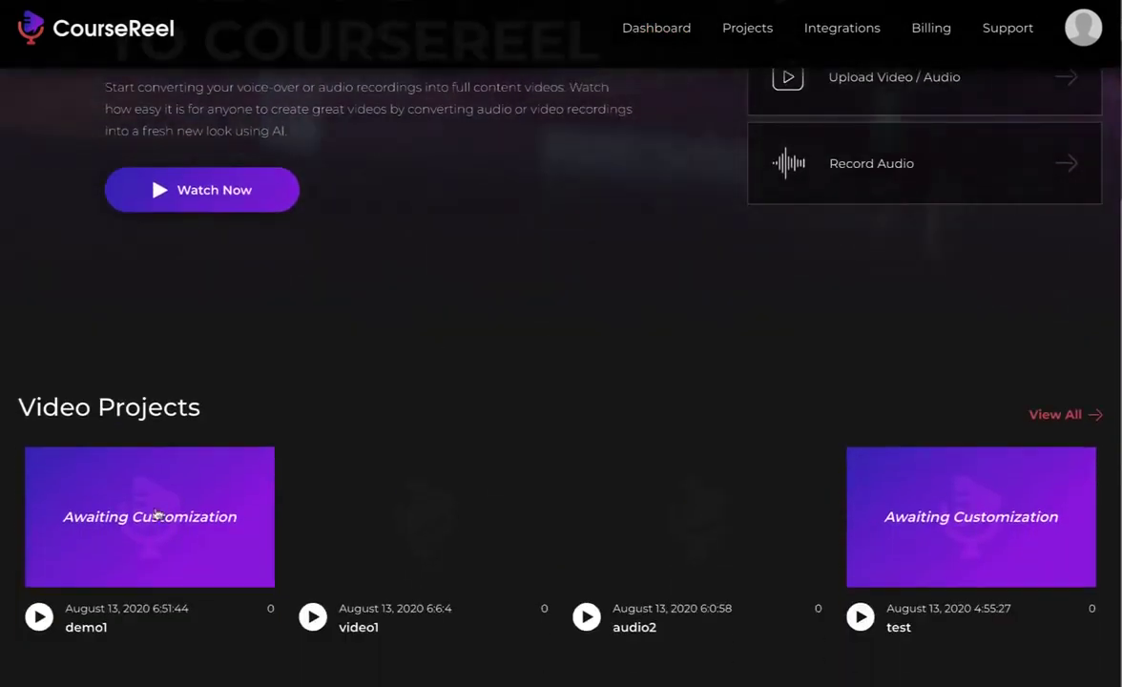
mouse_move(95, 518)
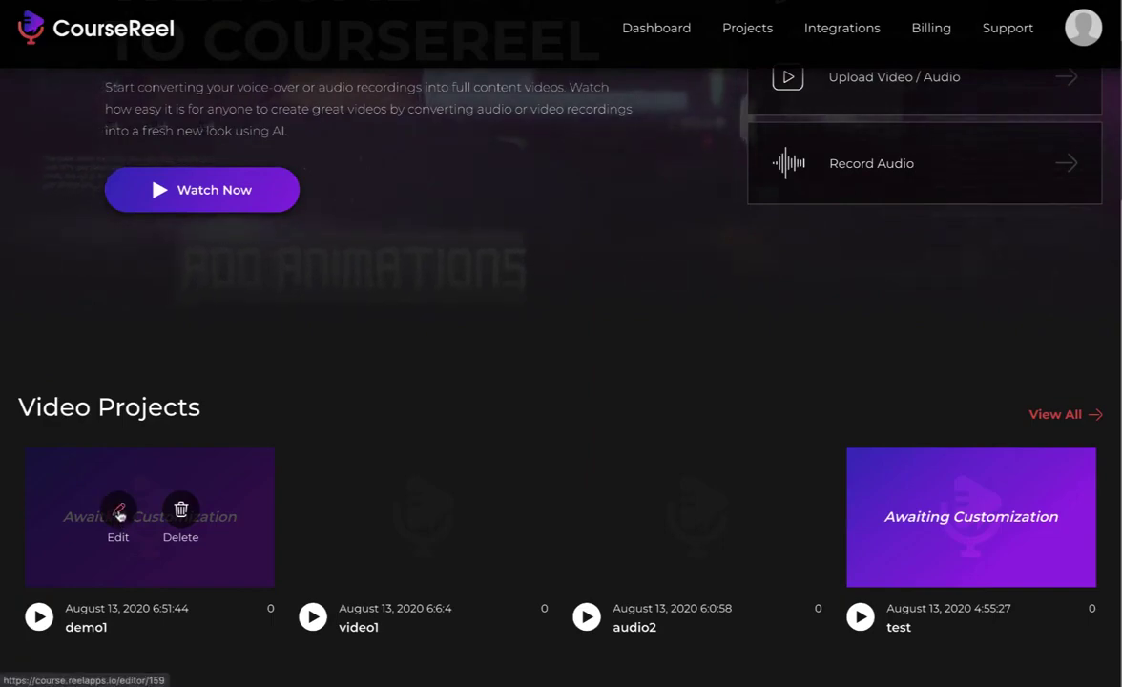
Open demo1's script, play its audio, and delete the comma after 'cloud' in the transcript
click(119, 516)
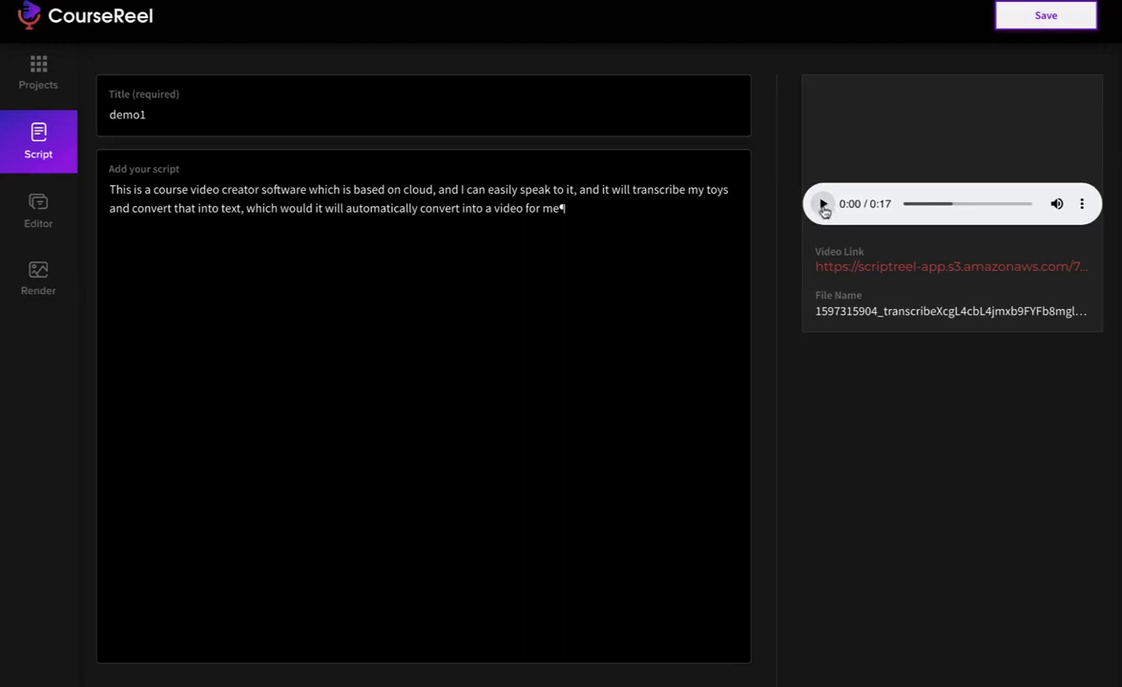
click(822, 206)
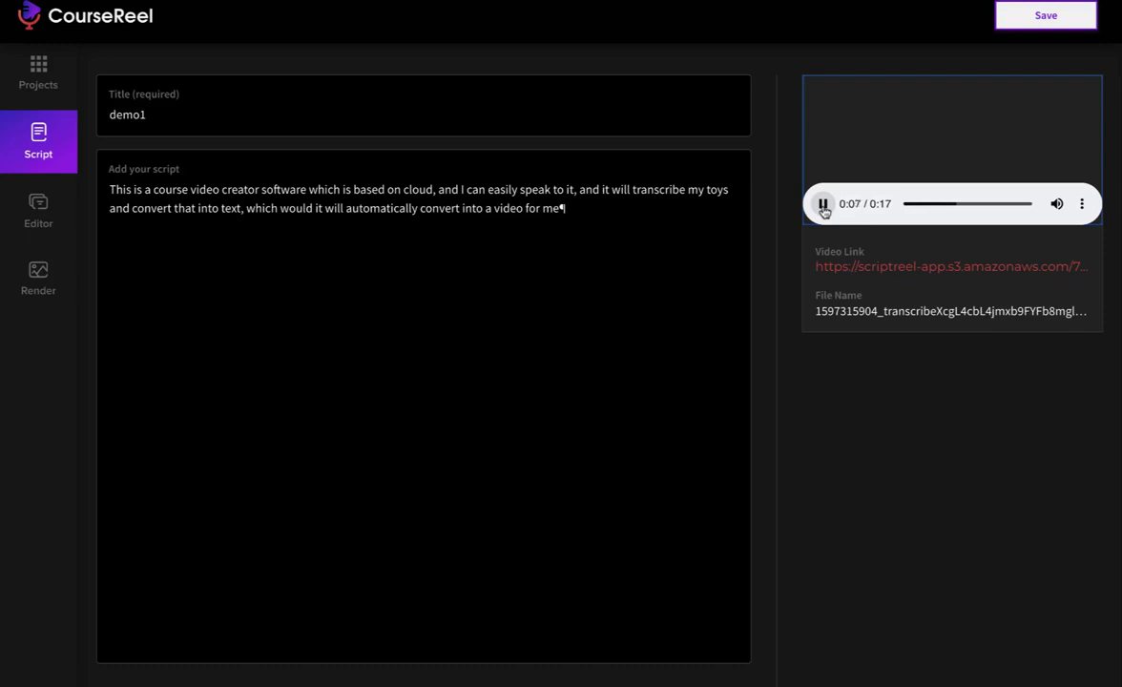
click(577, 206)
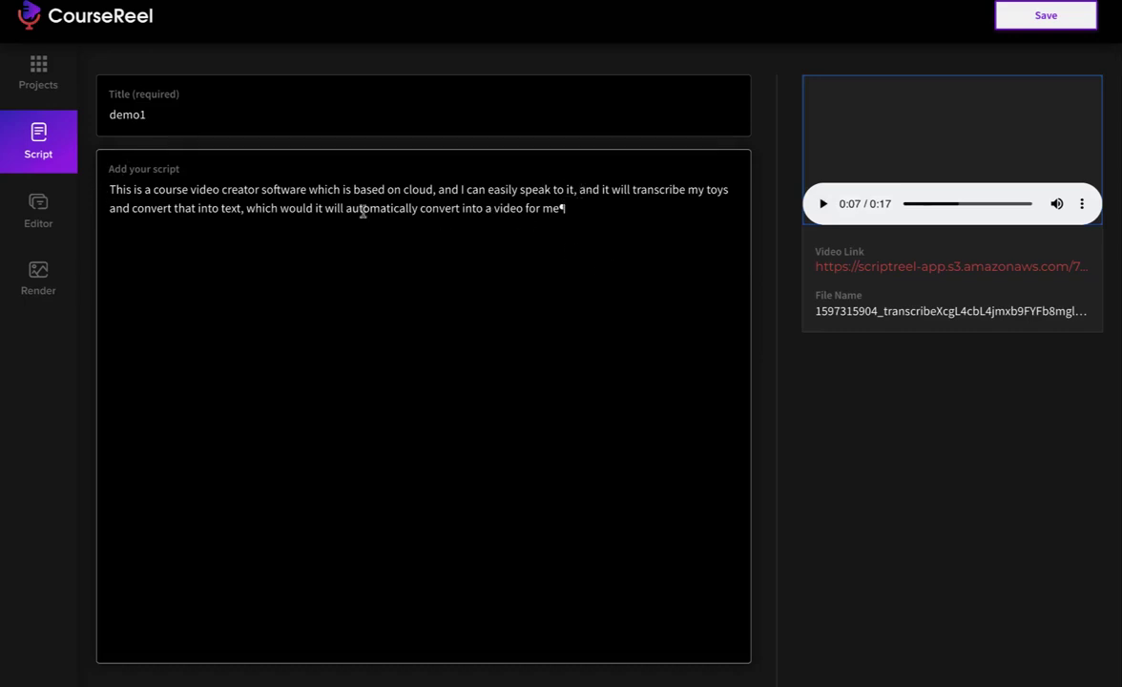
click(438, 188)
key(BackSpace)
key(BackSpace)
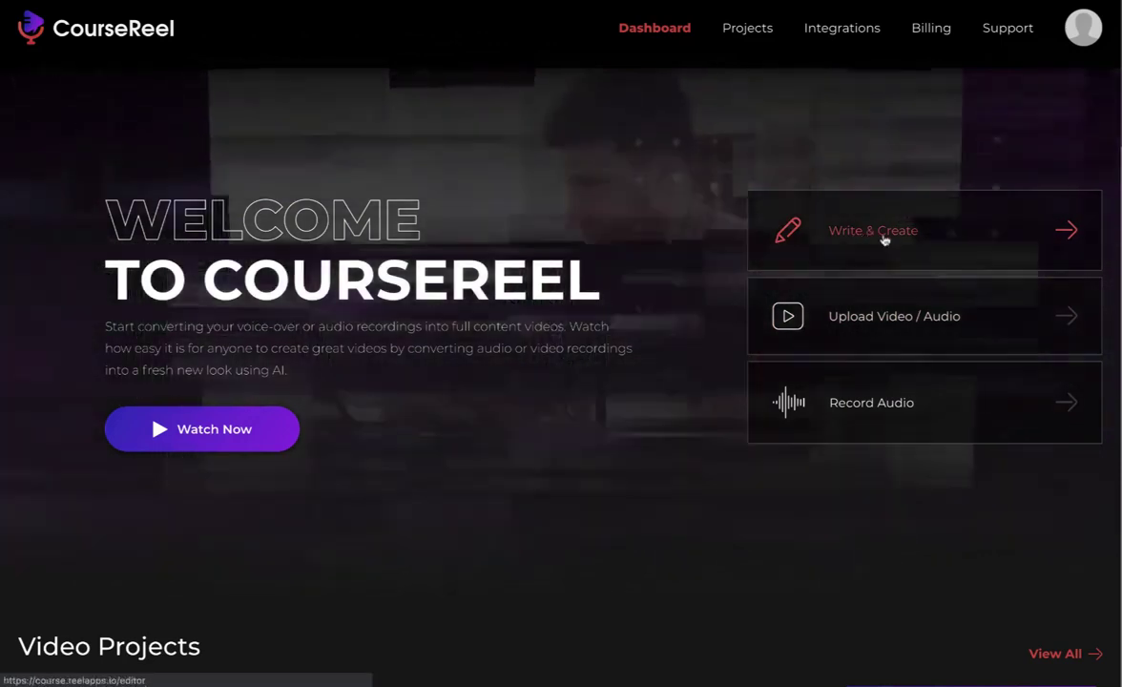
Write project demo2 by pasting eight diet tips starting 'Eat a high protein breakfast.'
click(884, 242)
click(179, 119)
text(demo2)
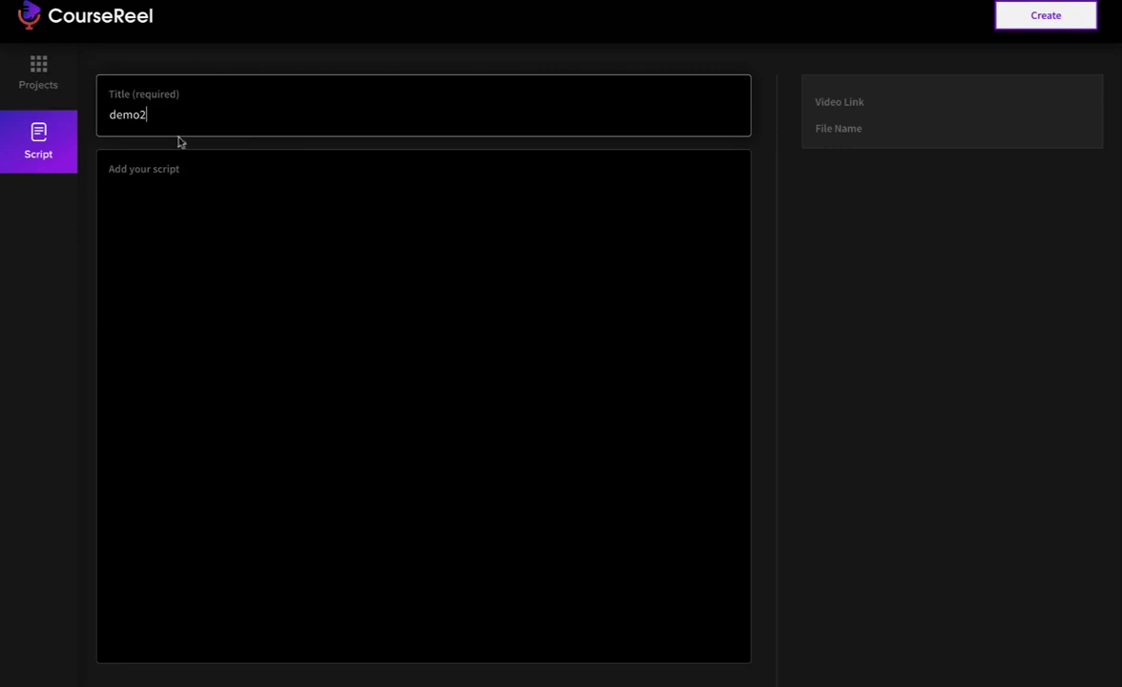
click(175, 180)
right_click(175, 180)
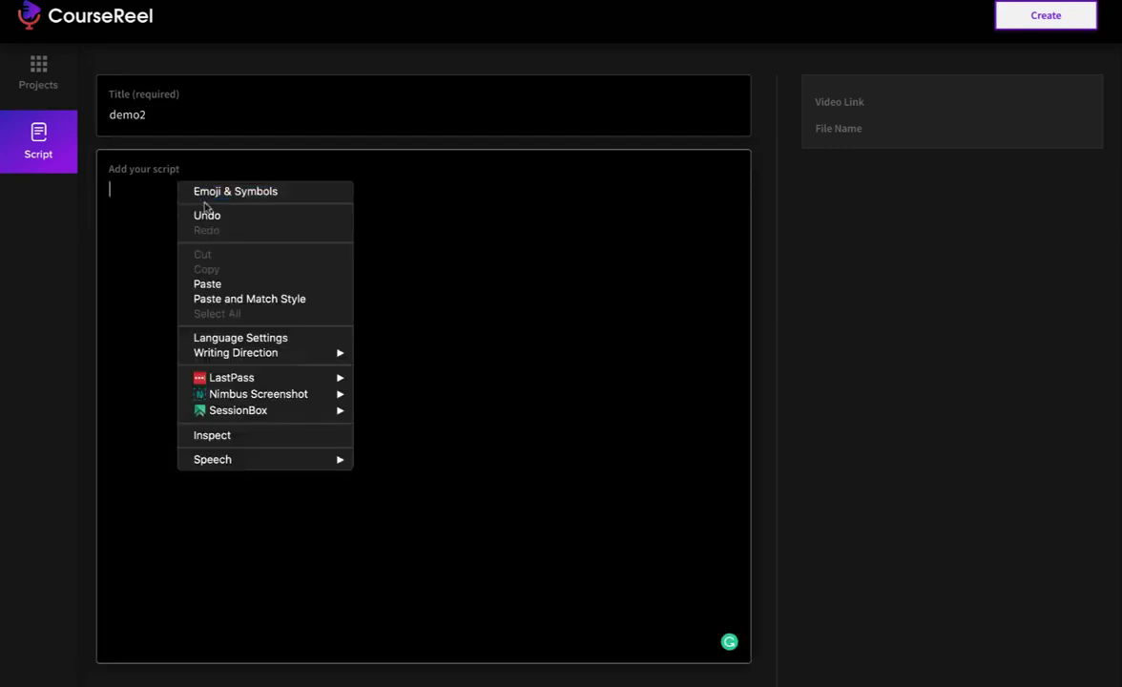
click(221, 284)
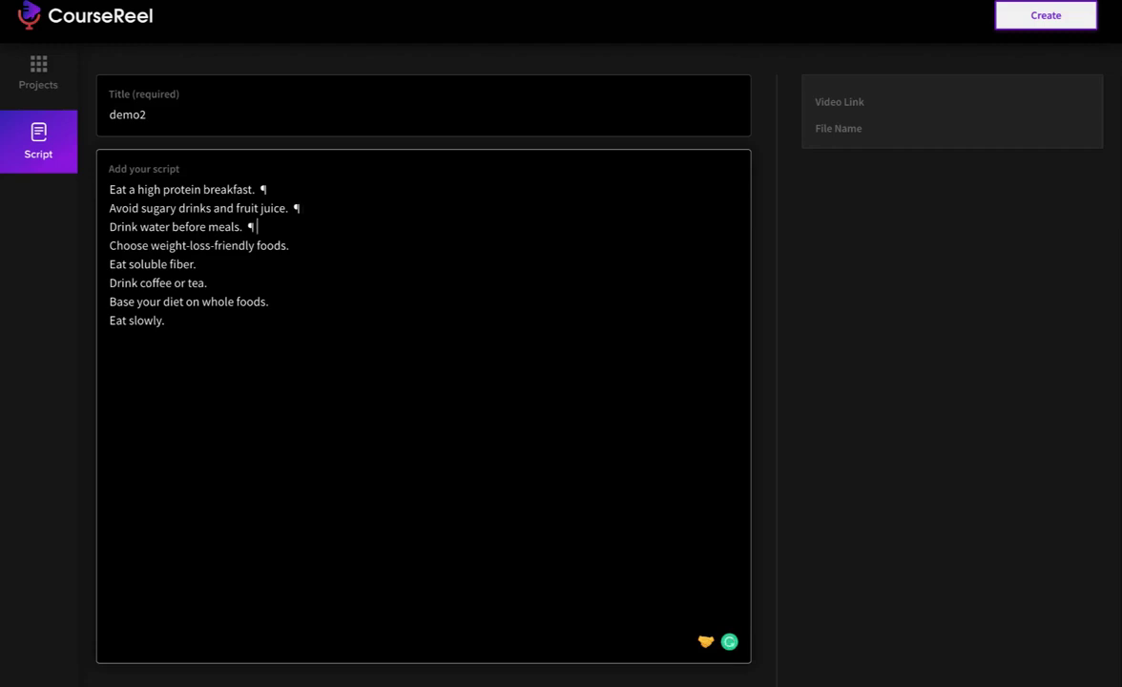
click(314, 247)
click(308, 294)
key(Down)
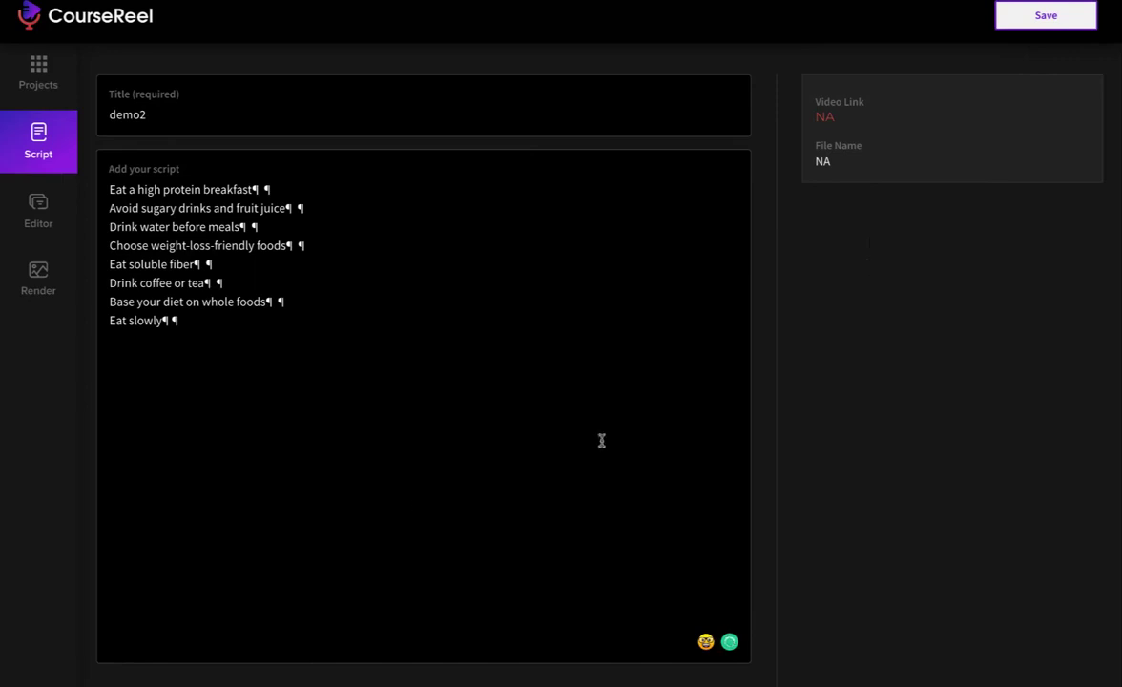
Open demo2 in the Editor and scroll through its slide timeline and back to the start
click(48, 220)
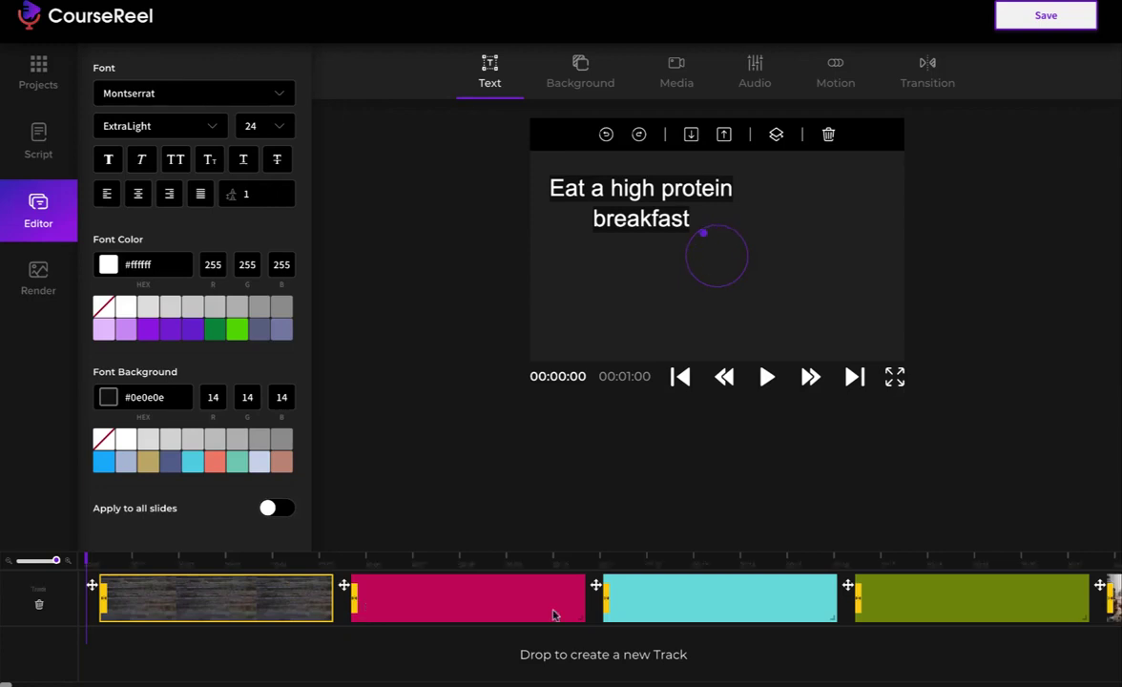
scroll(552, 613, right, 10)
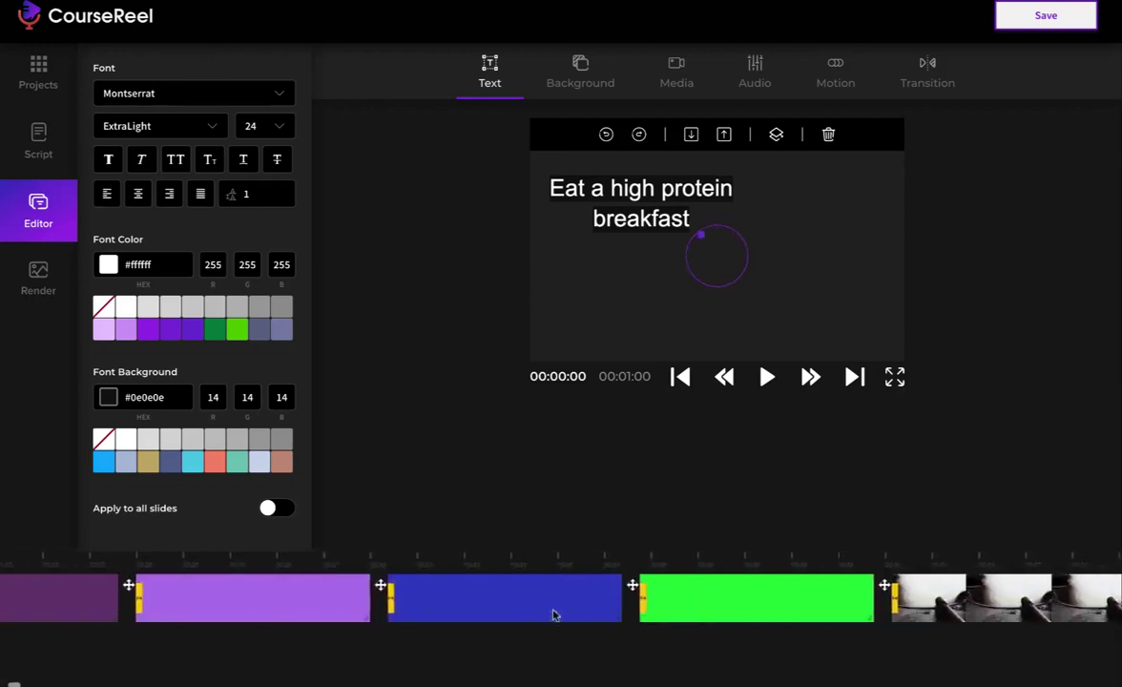
scroll(552, 613, right, 5)
scroll(779, 618, right, 8)
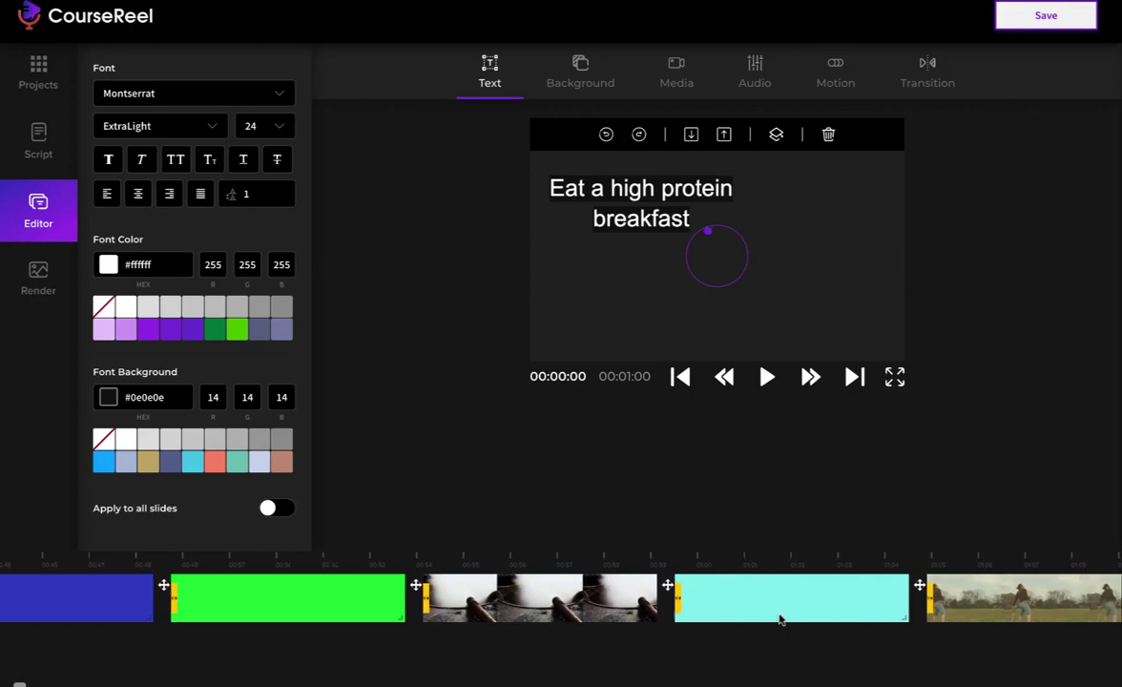
scroll(778, 619, right, 15)
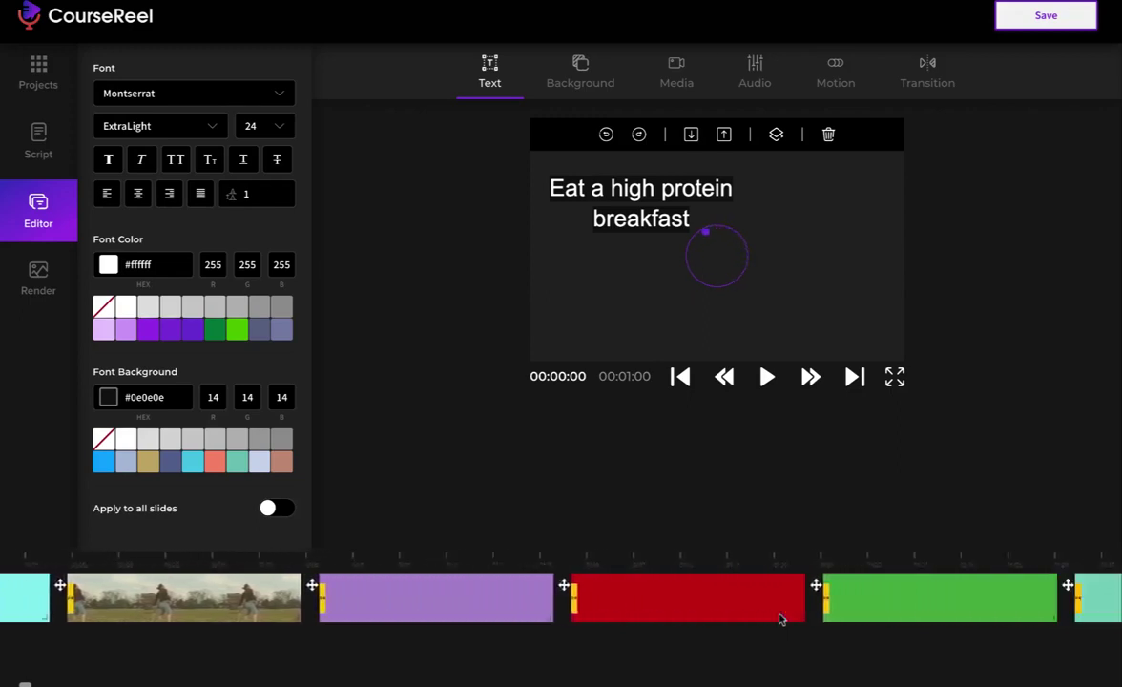
scroll(778, 618, left, 20)
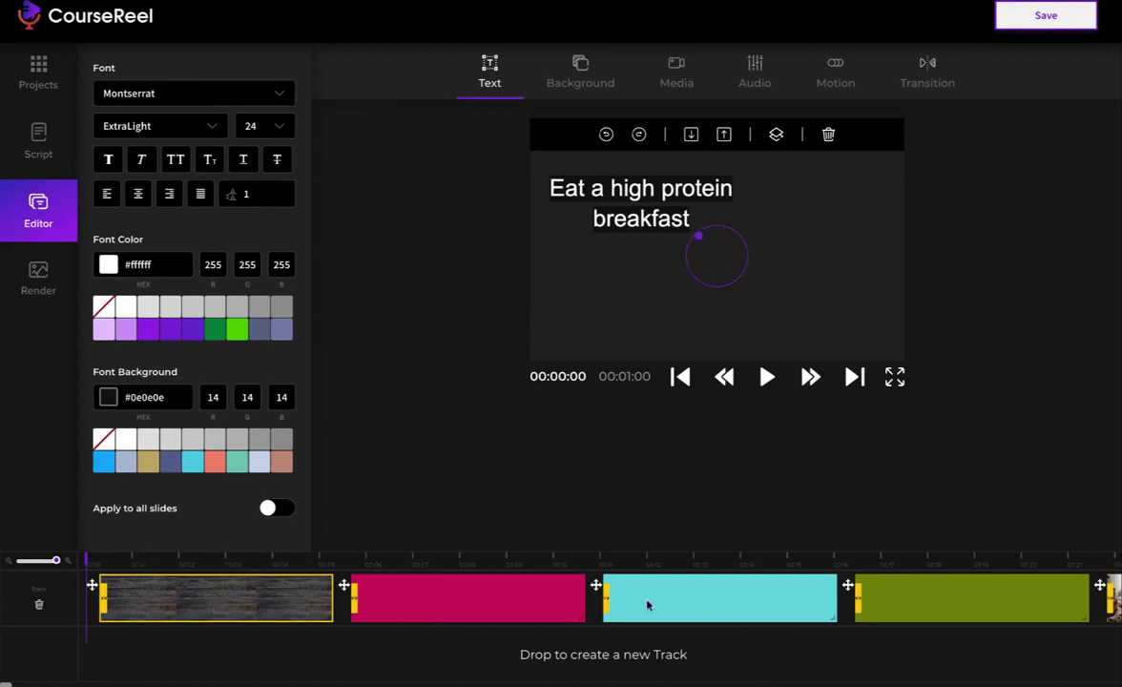
Trim the first slide's timeline clip much shorter so later slides move up
scroll(648, 604, right, 10)
scroll(648, 604, left, 8)
scroll(647, 603, left, 3)
mouse_move(334, 598)
mouse_down()
mouse_move(528, 598)
mouse_move(345, 598)
mouse_up()
drag(276, 598, 184, 603)
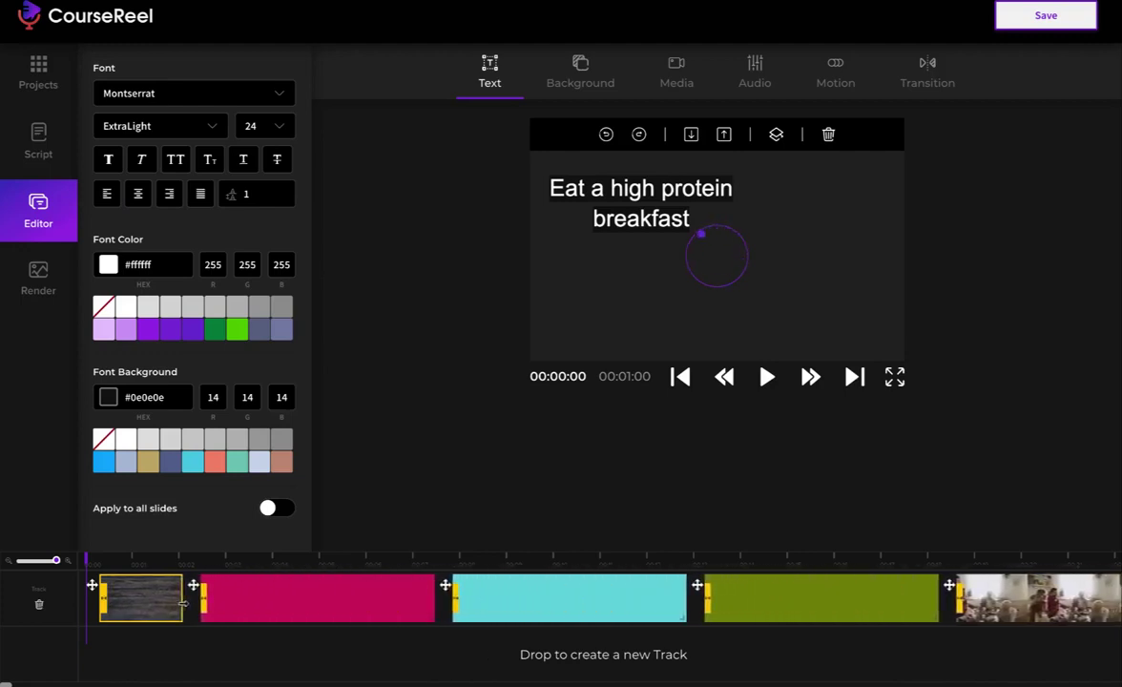
drag(410, 597, 338, 596)
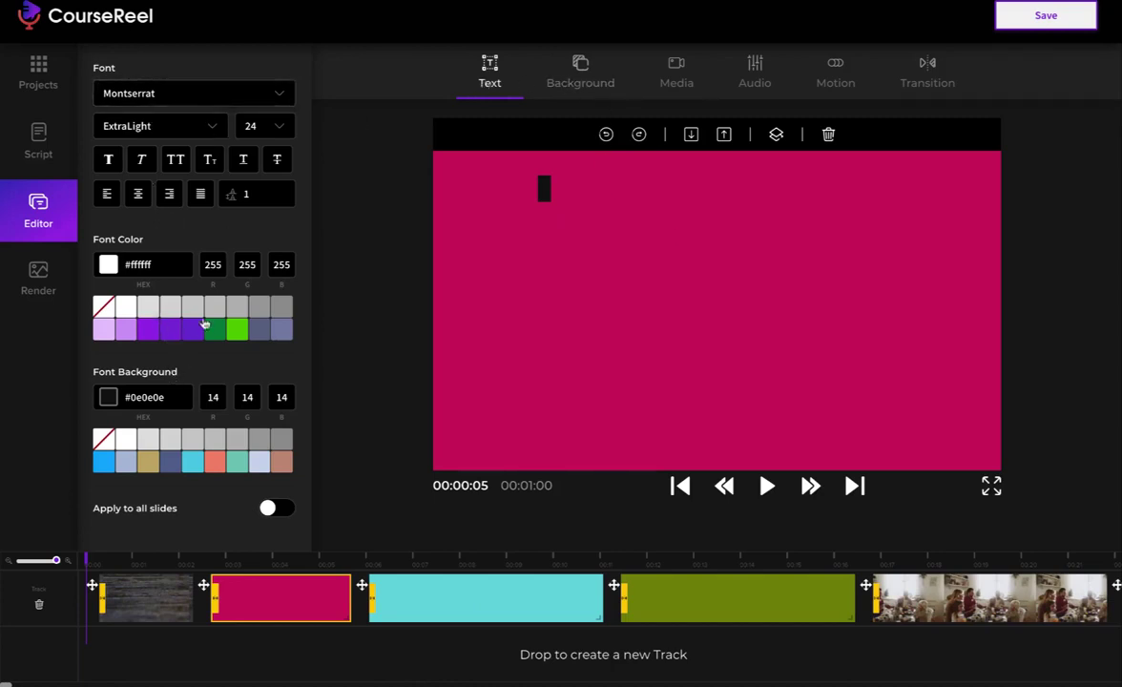
Give the second slide the second stock video result for 'artificial intelegence' as background
click(567, 77)
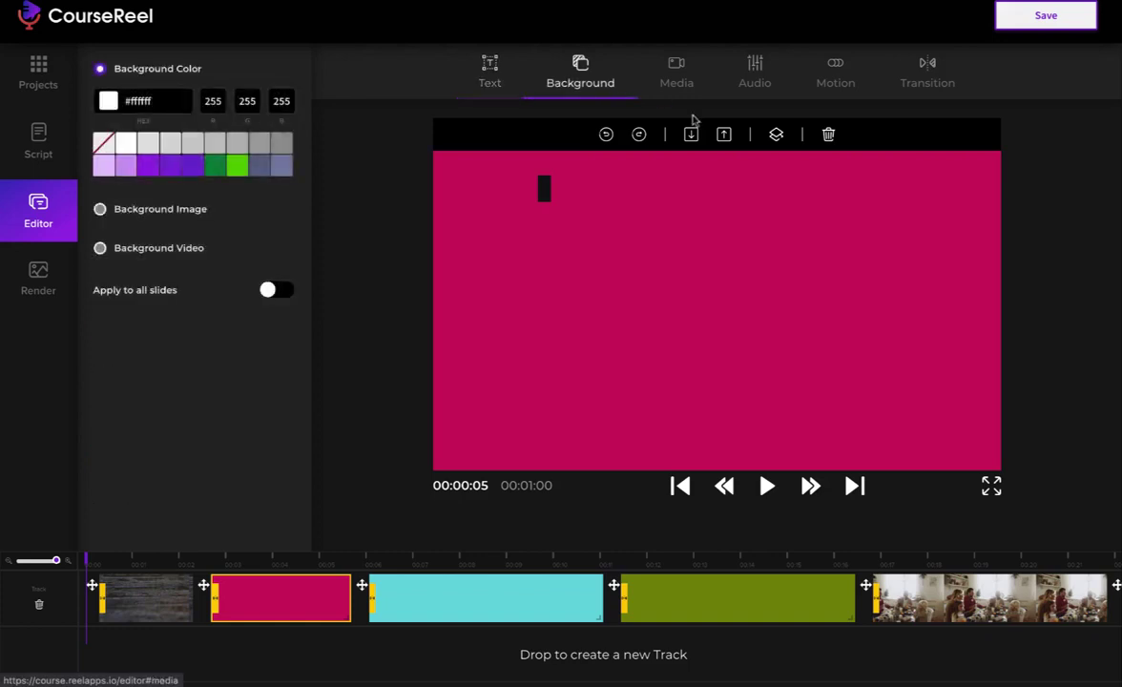
click(190, 169)
click(258, 167)
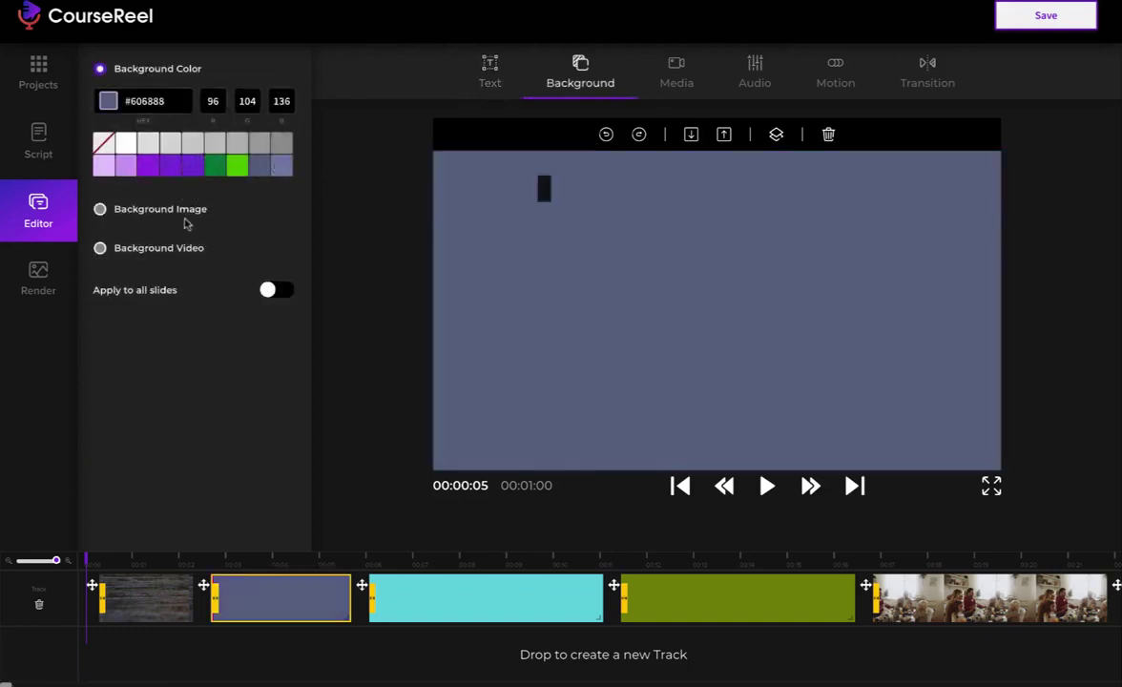
click(100, 250)
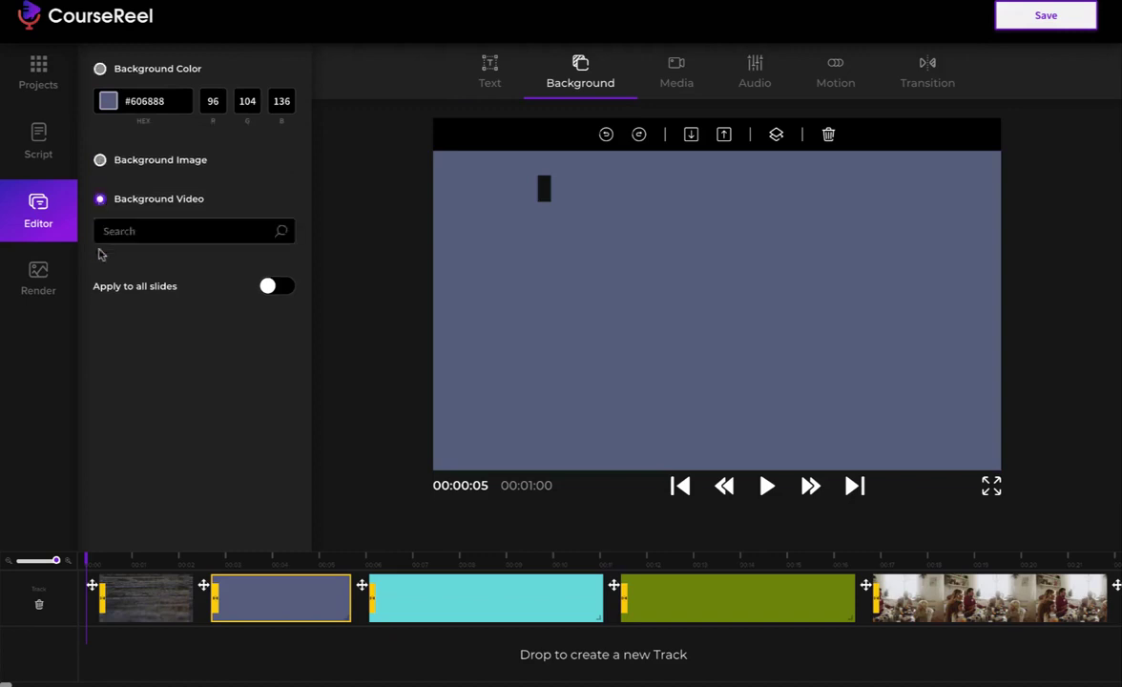
click(175, 179)
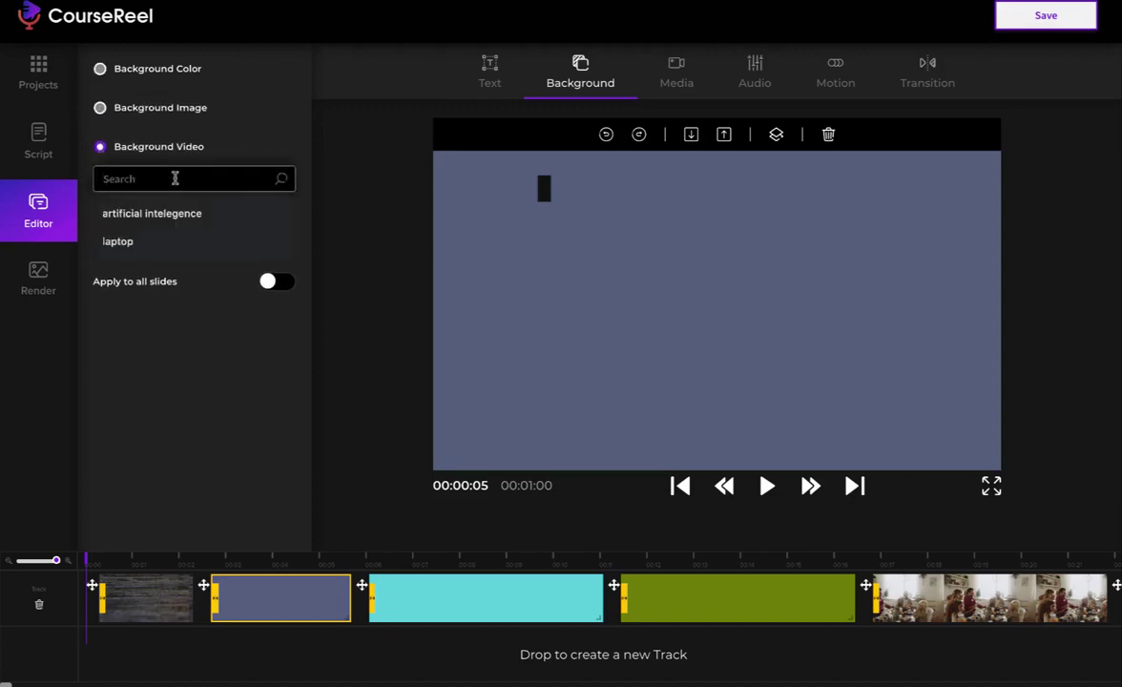
click(156, 213)
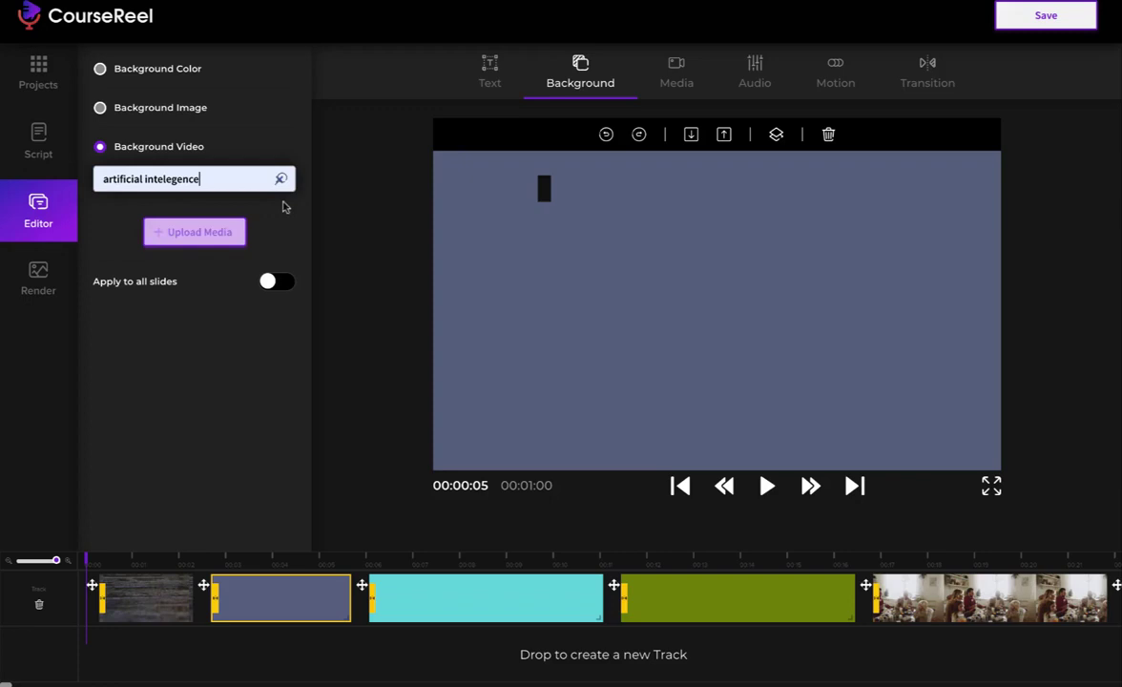
key(Return)
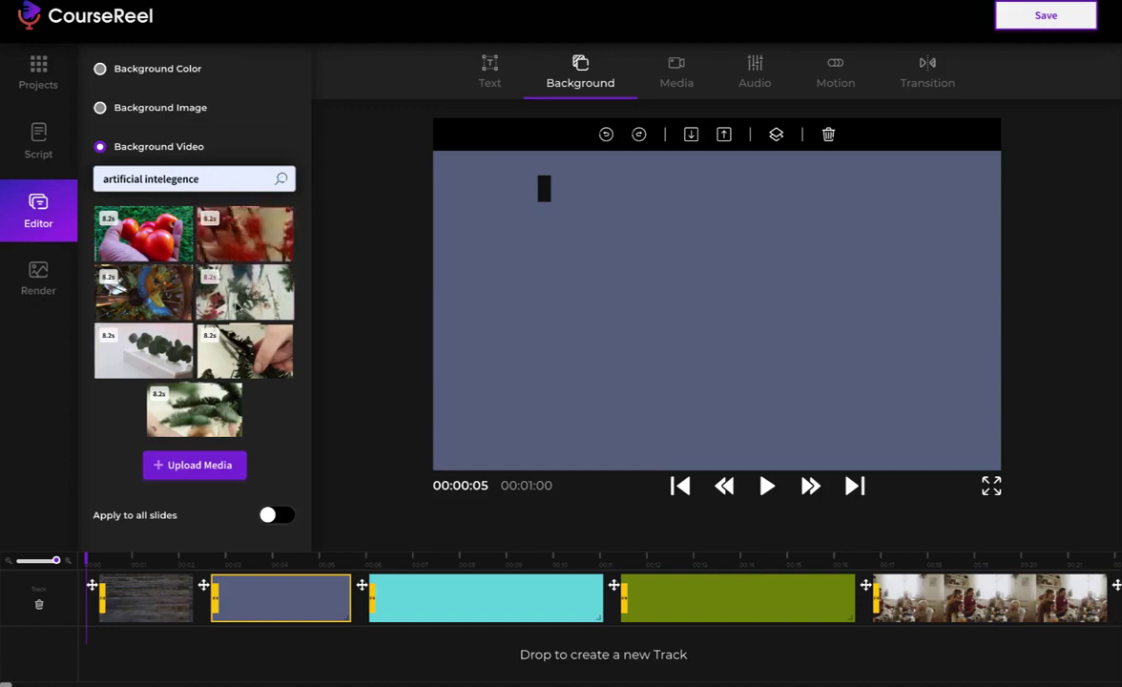
click(246, 233)
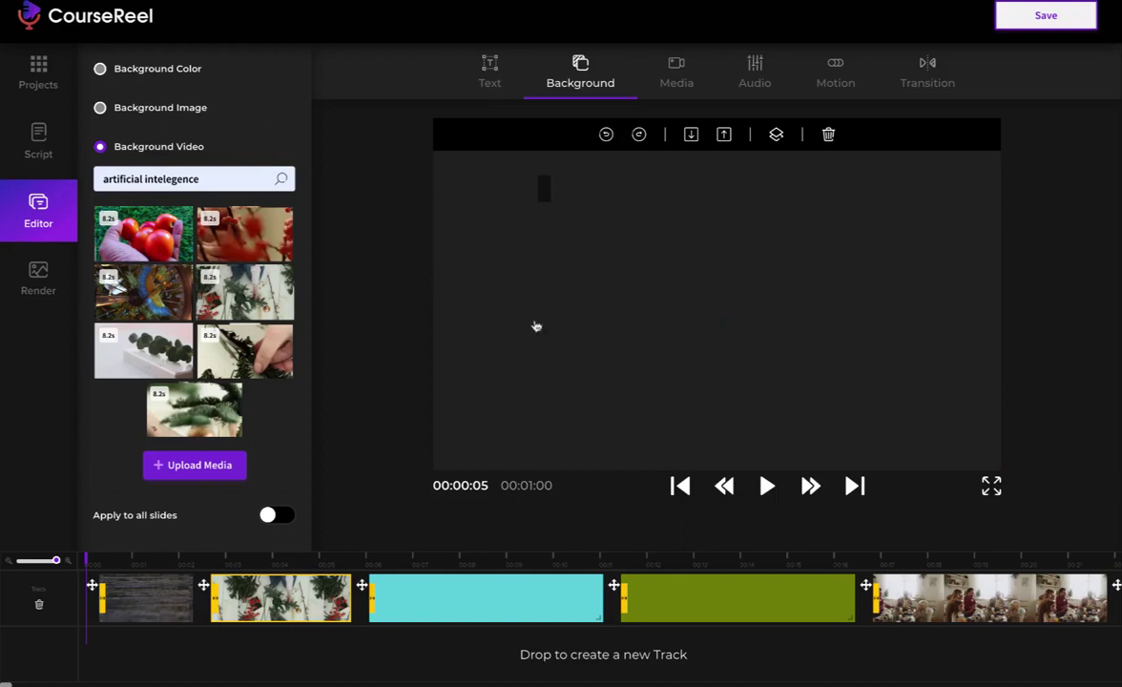
Change the small text box to read 'Text' and move it to the slide's bottom centre
click(676, 83)
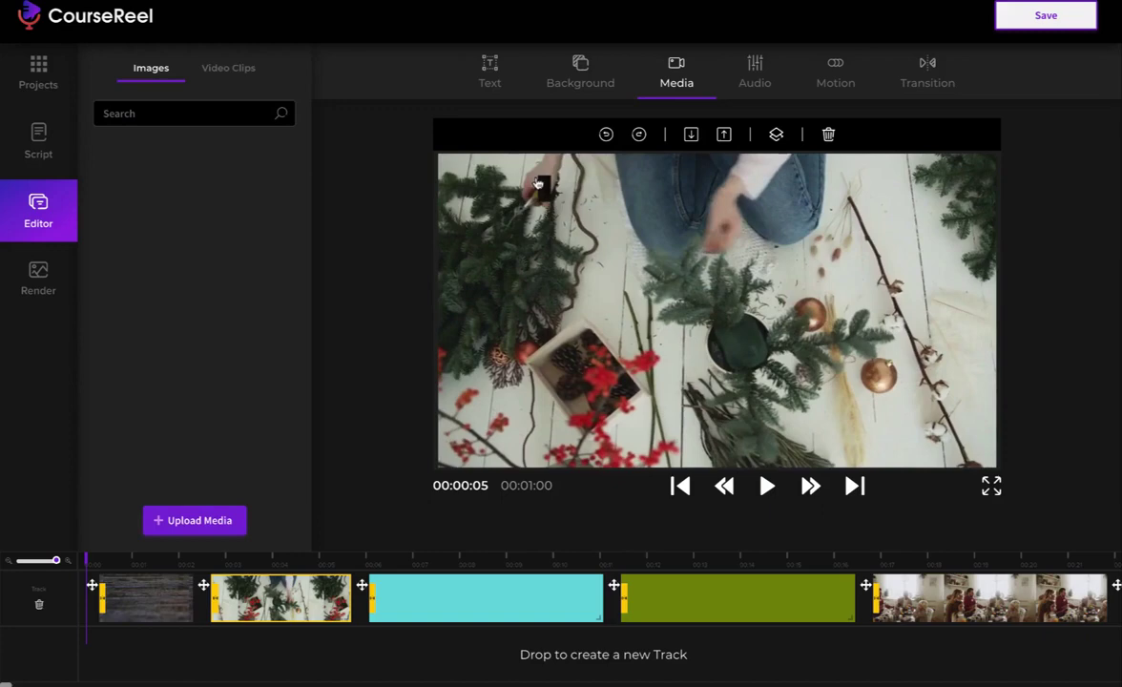
click(545, 193)
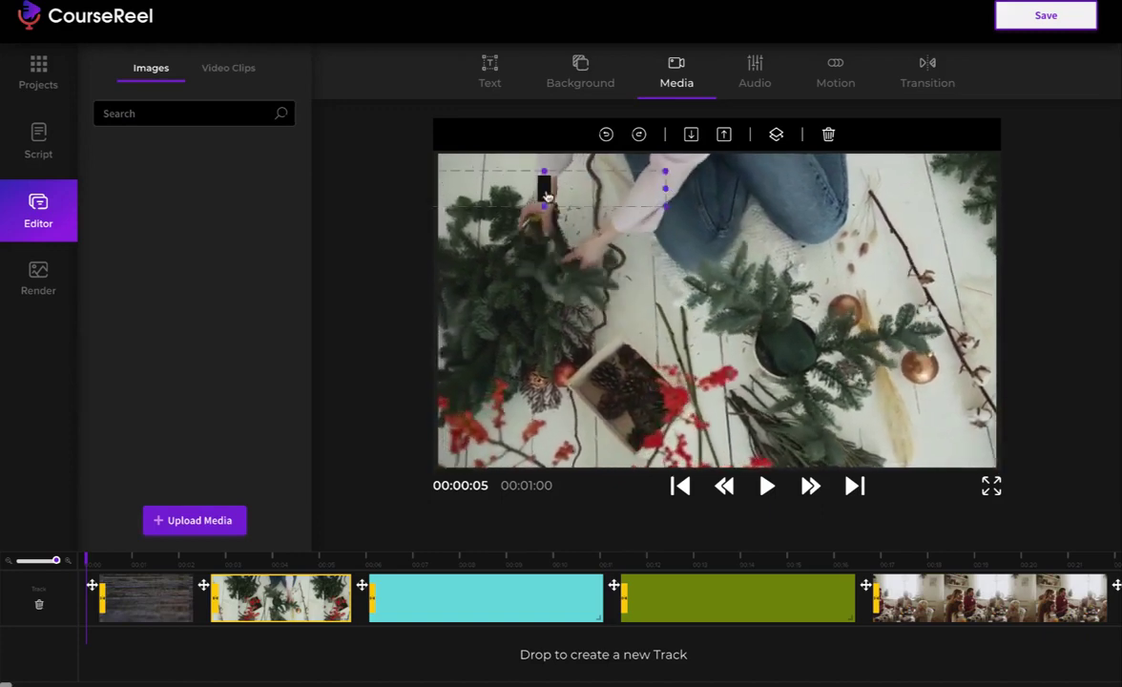
double_click(545, 194)
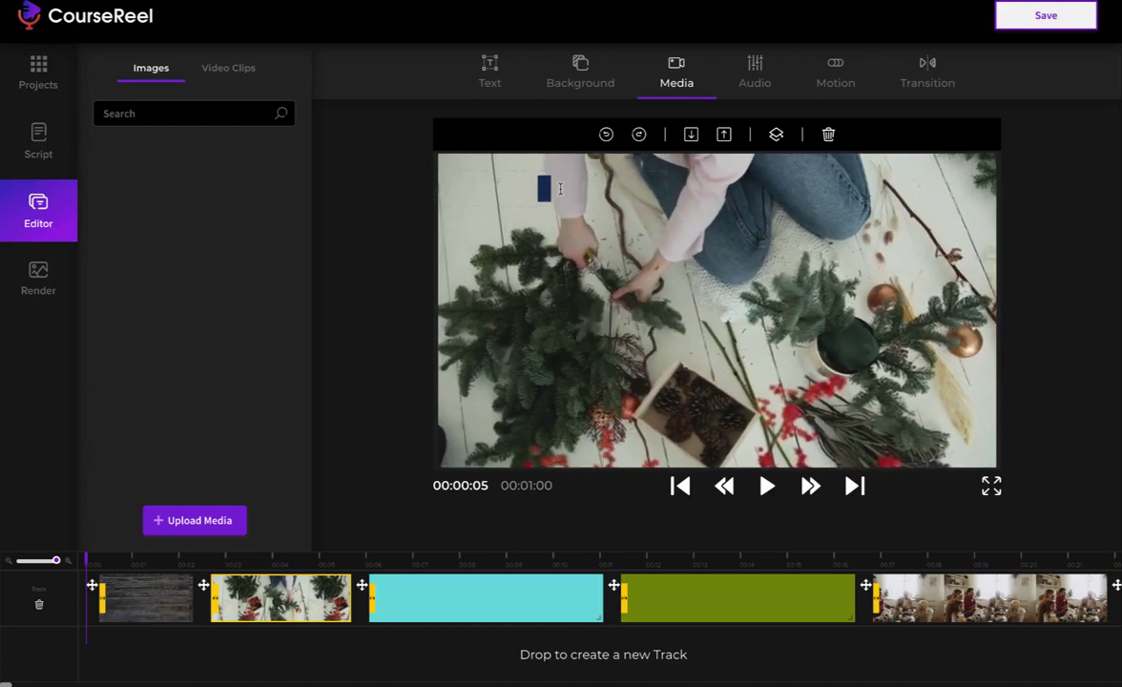
text(Text)
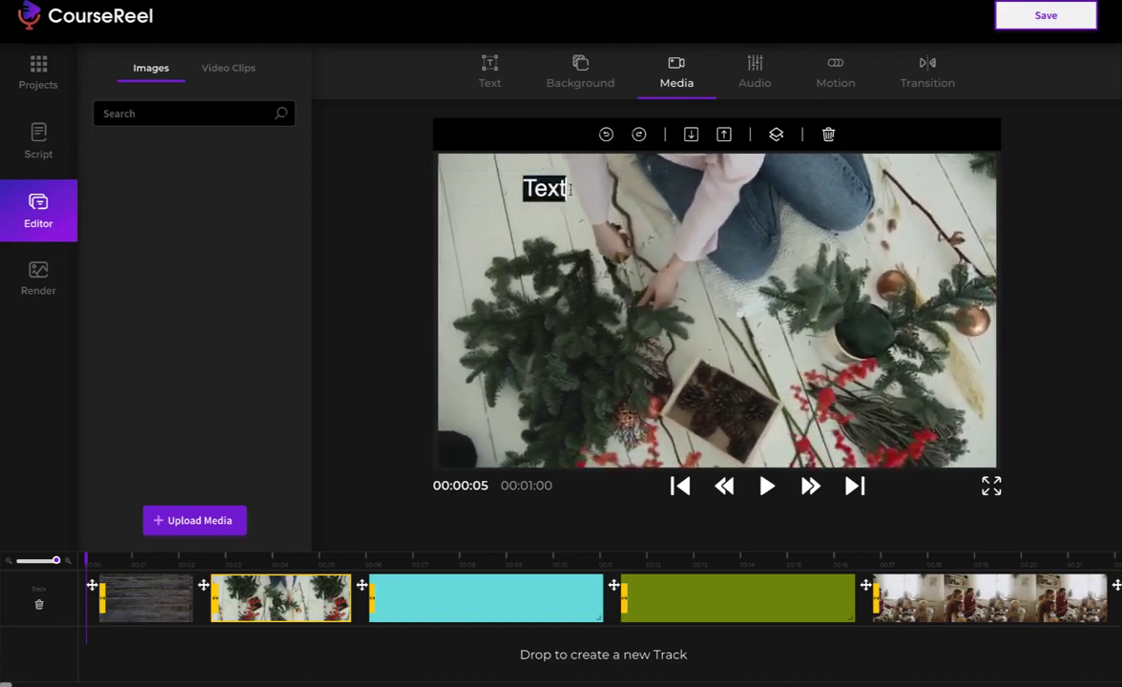
drag(597, 231, 728, 439)
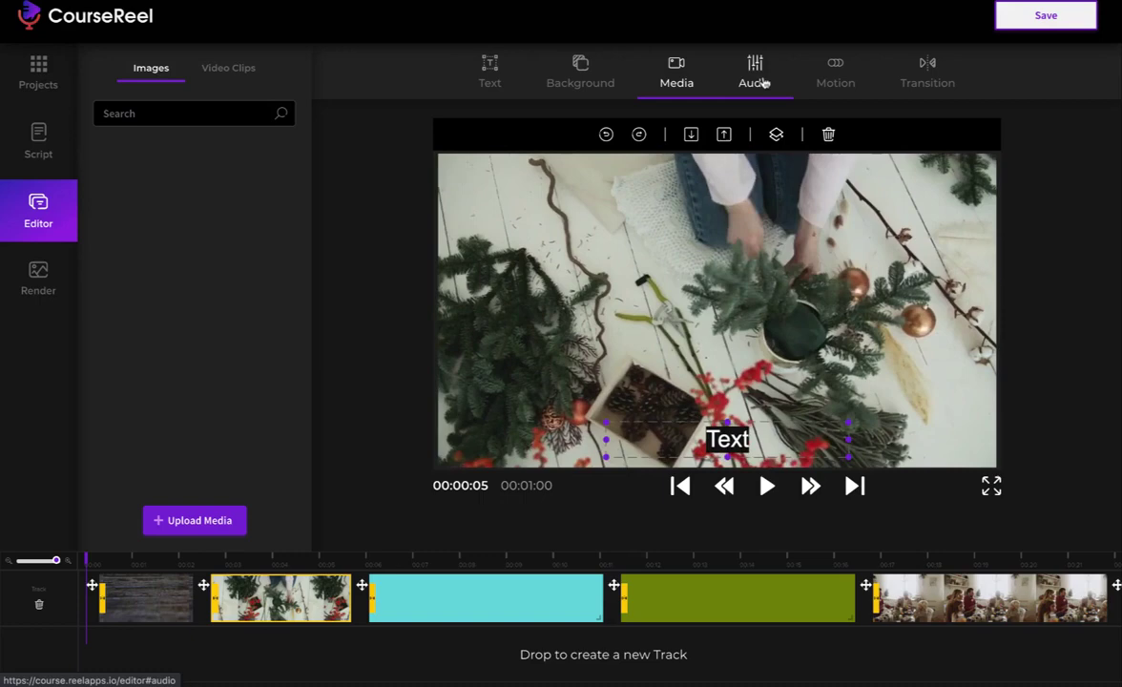
Search the image library for 'tree', then bring up the background music library
click(229, 73)
click(149, 72)
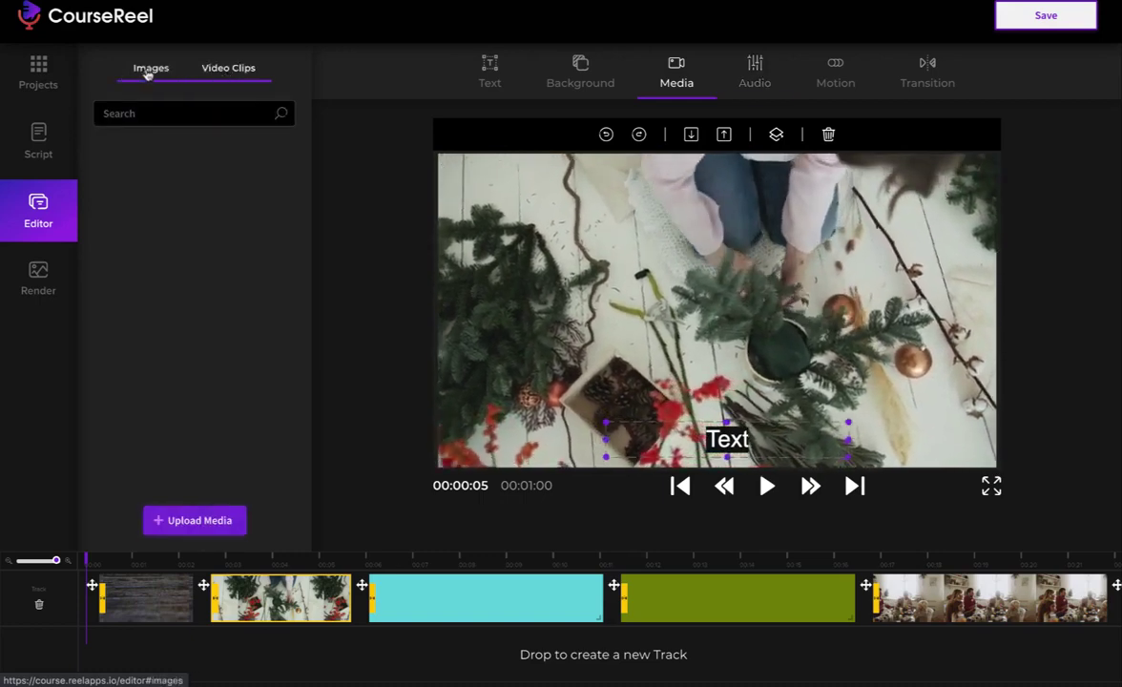
click(149, 115)
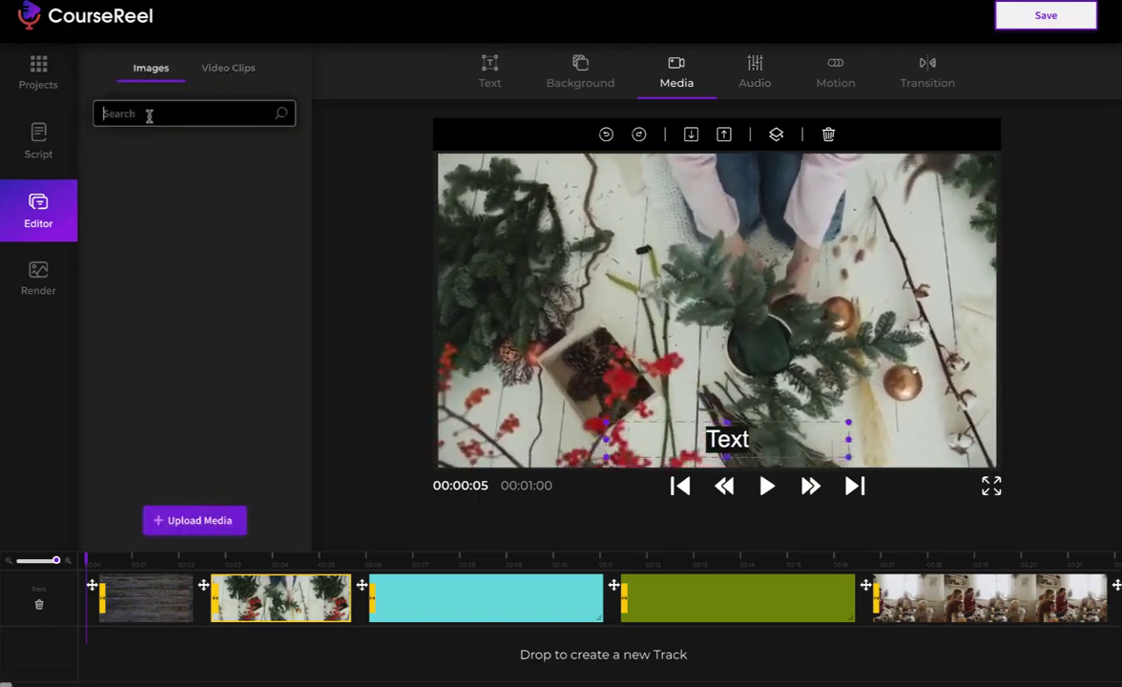
text(tree)
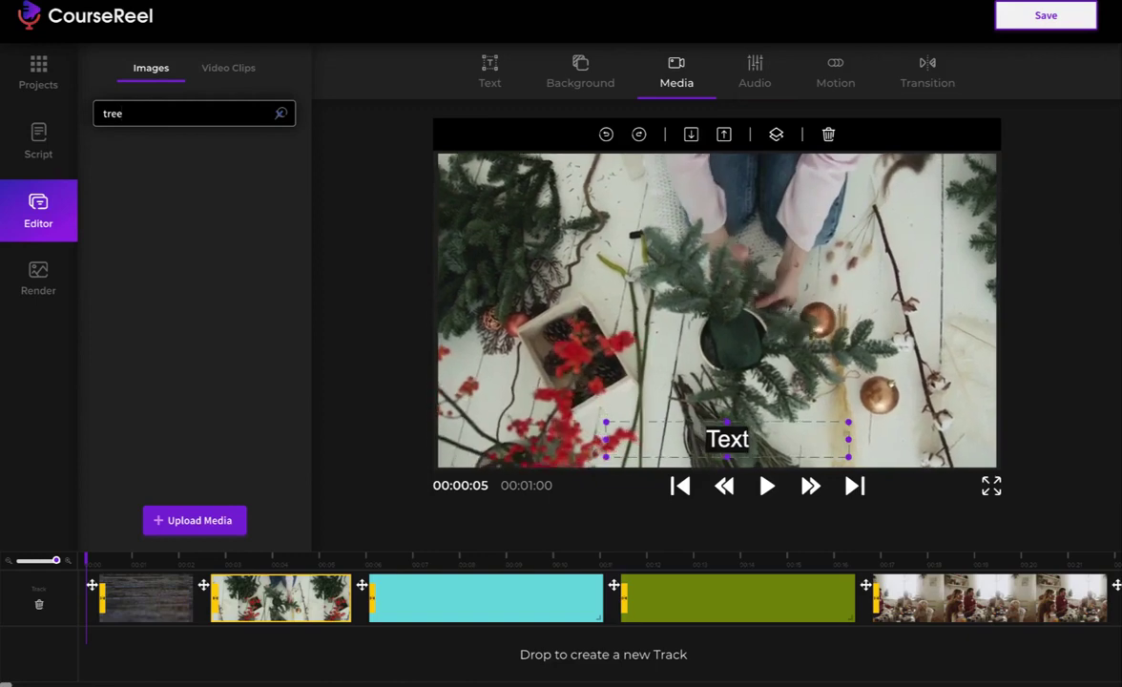
key(Return)
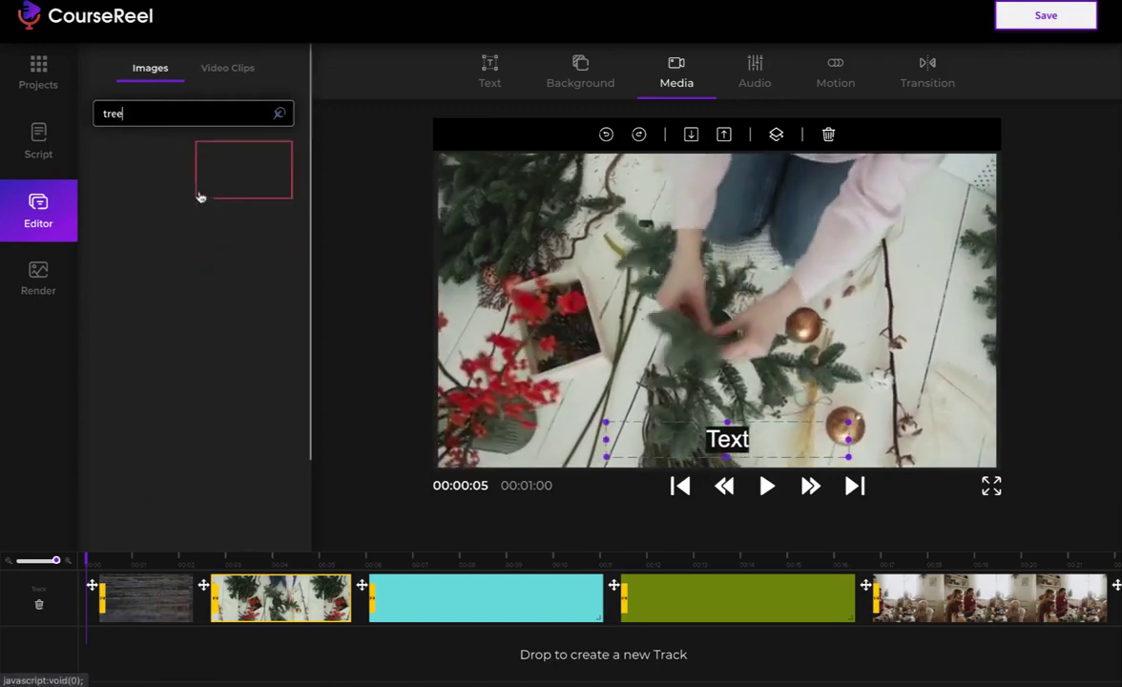
click(756, 74)
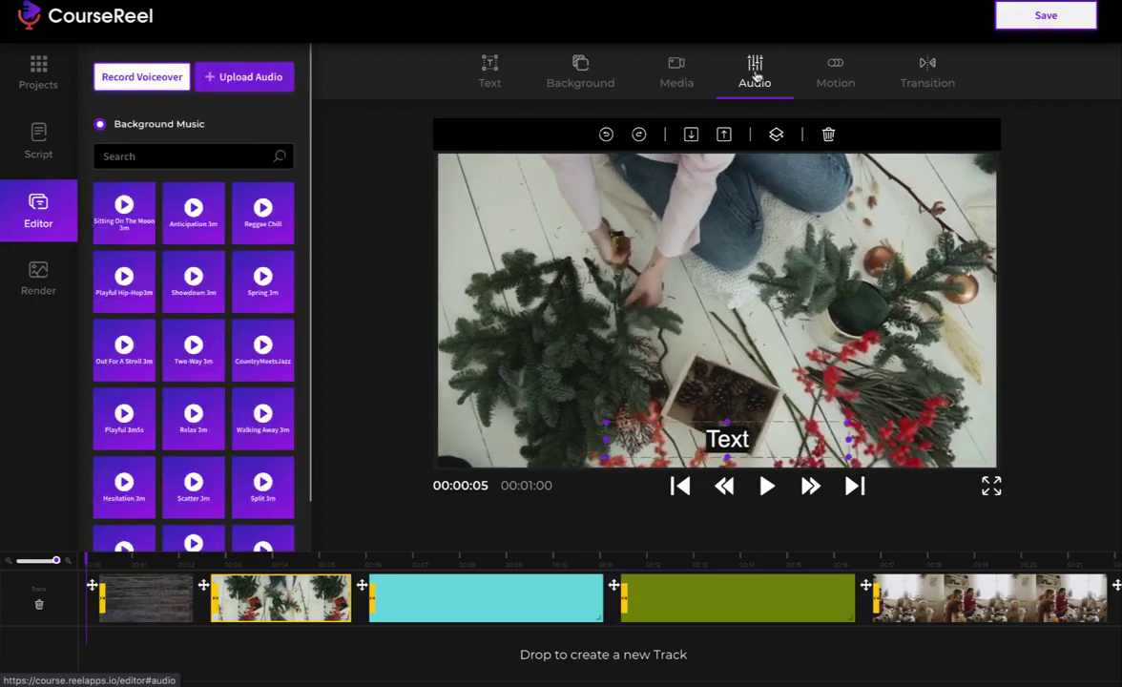
Browse the music, motion and transition options, then show the Text styling (Montserrat ExtraLight, size 24)
scroll(193, 356, down, 2)
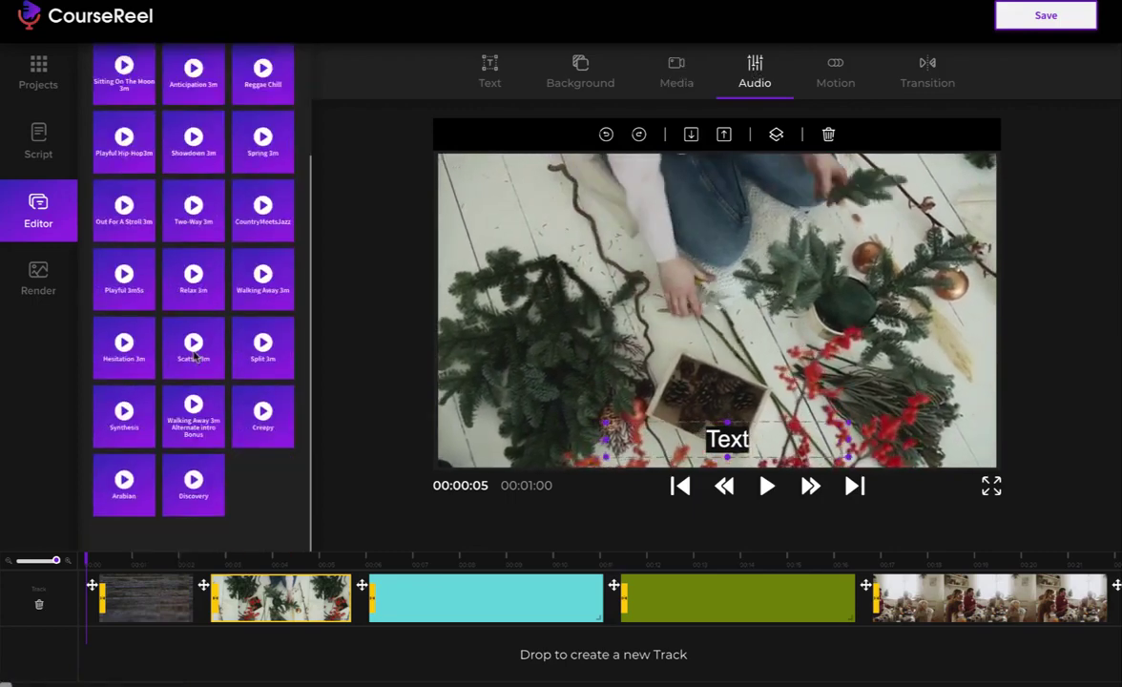
scroll(193, 356, up, 2)
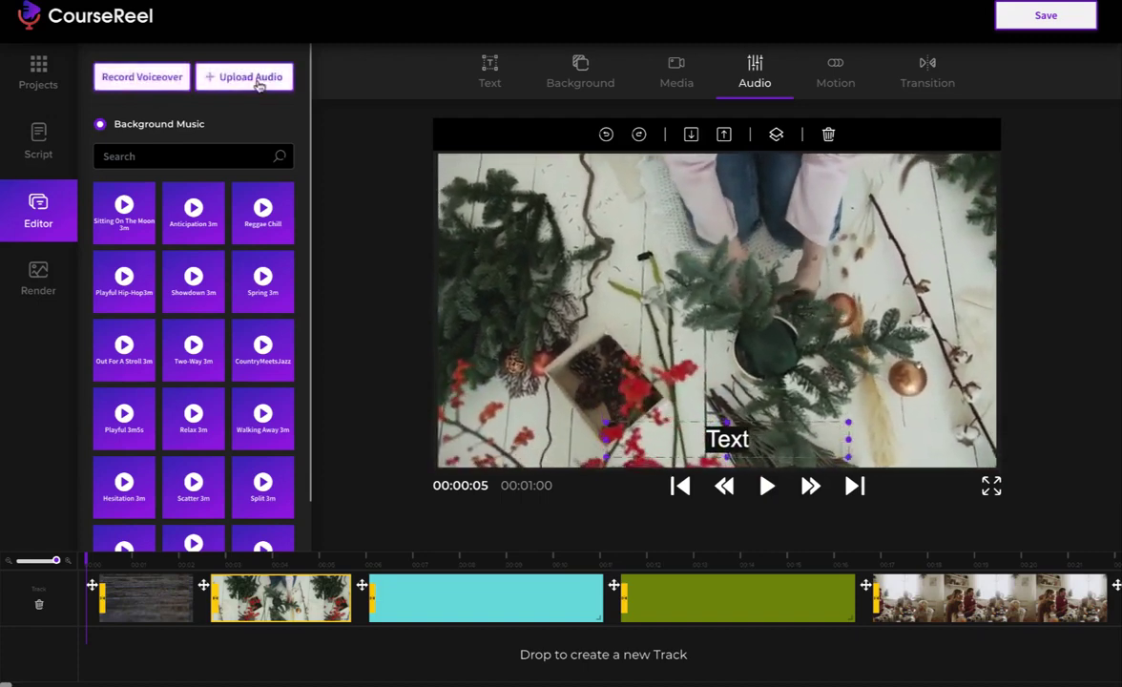
scroll(202, 219, down, 3)
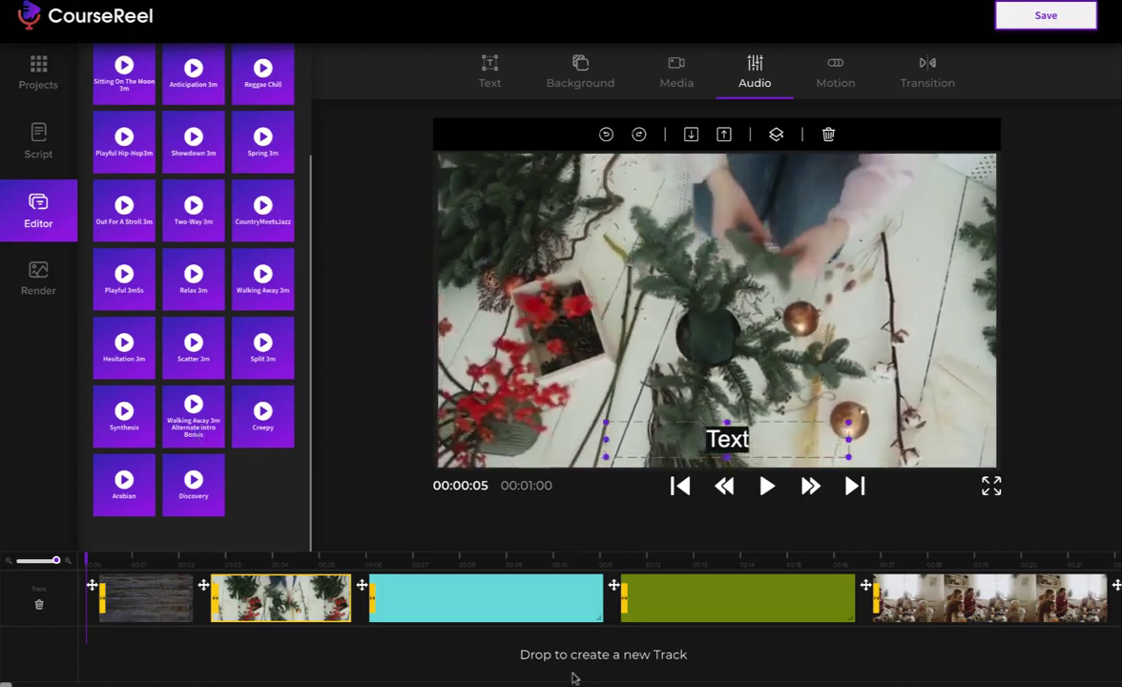
click(839, 81)
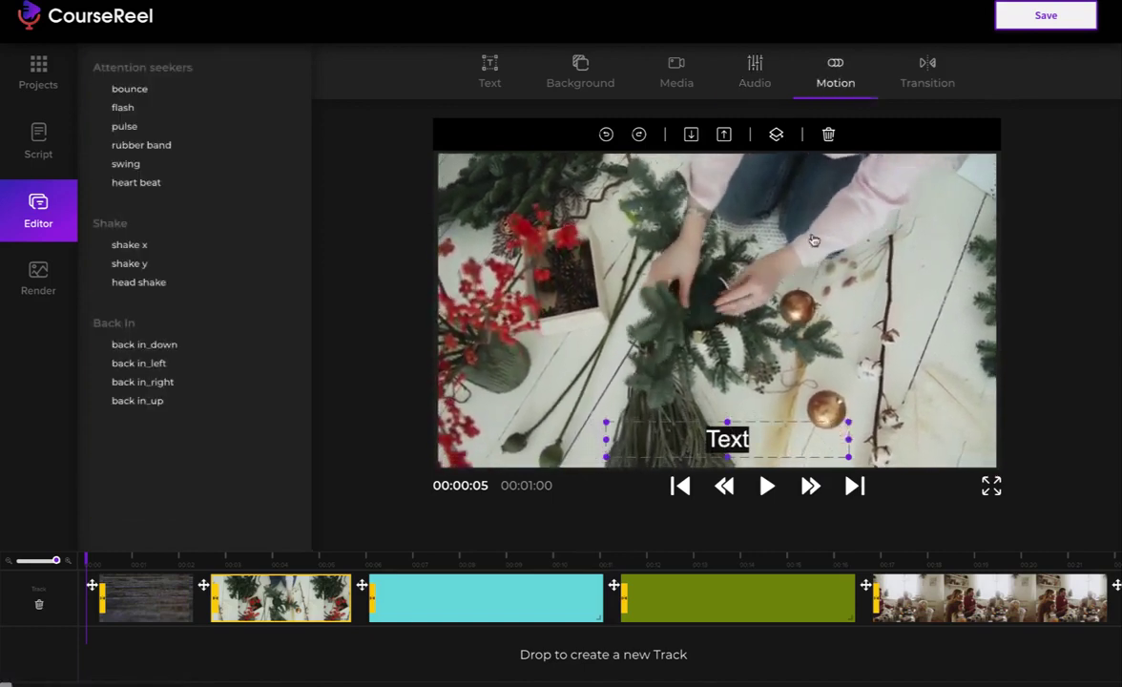
click(926, 75)
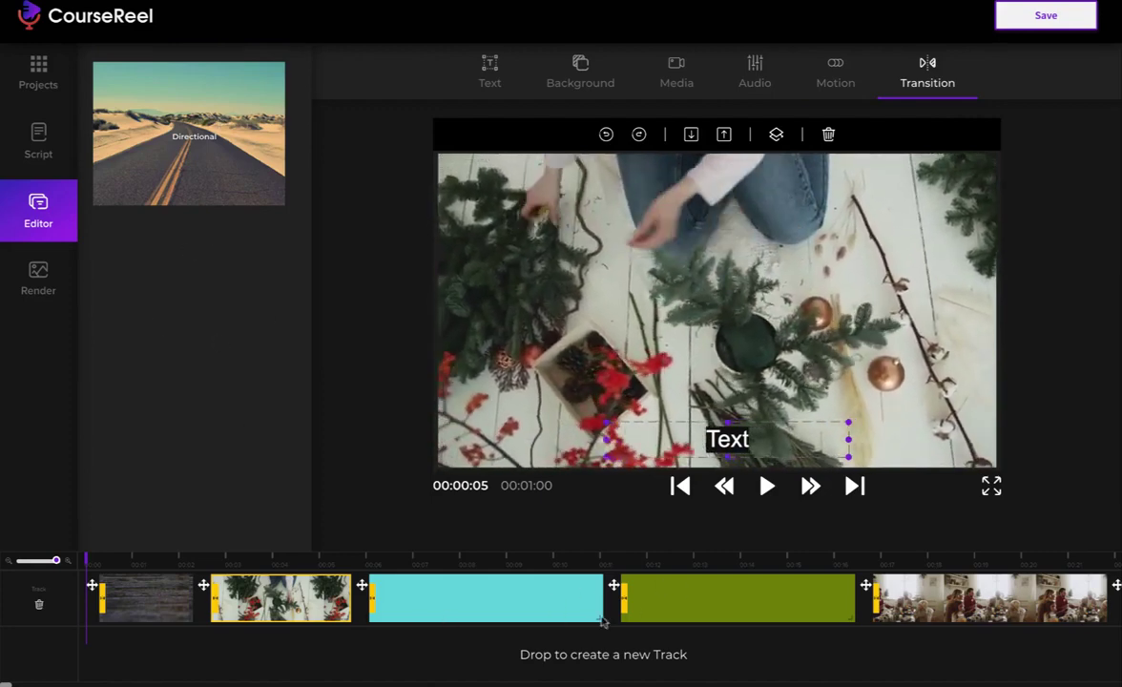
scroll(890, 588, right, 5)
scroll(890, 588, left, 5)
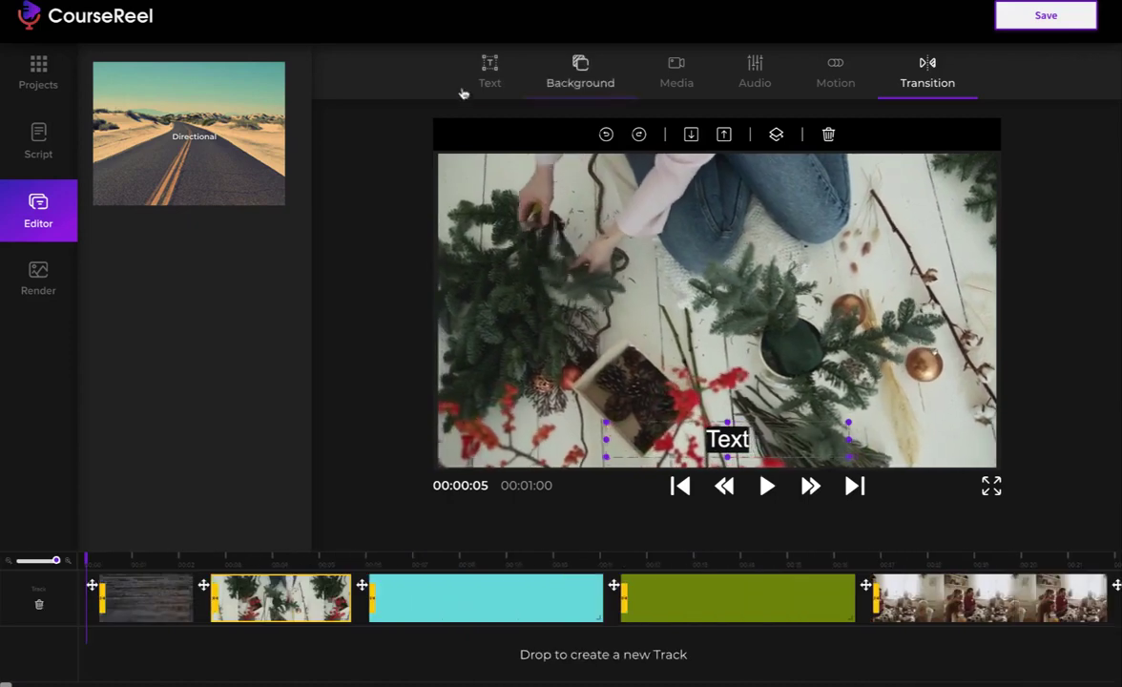
click(488, 72)
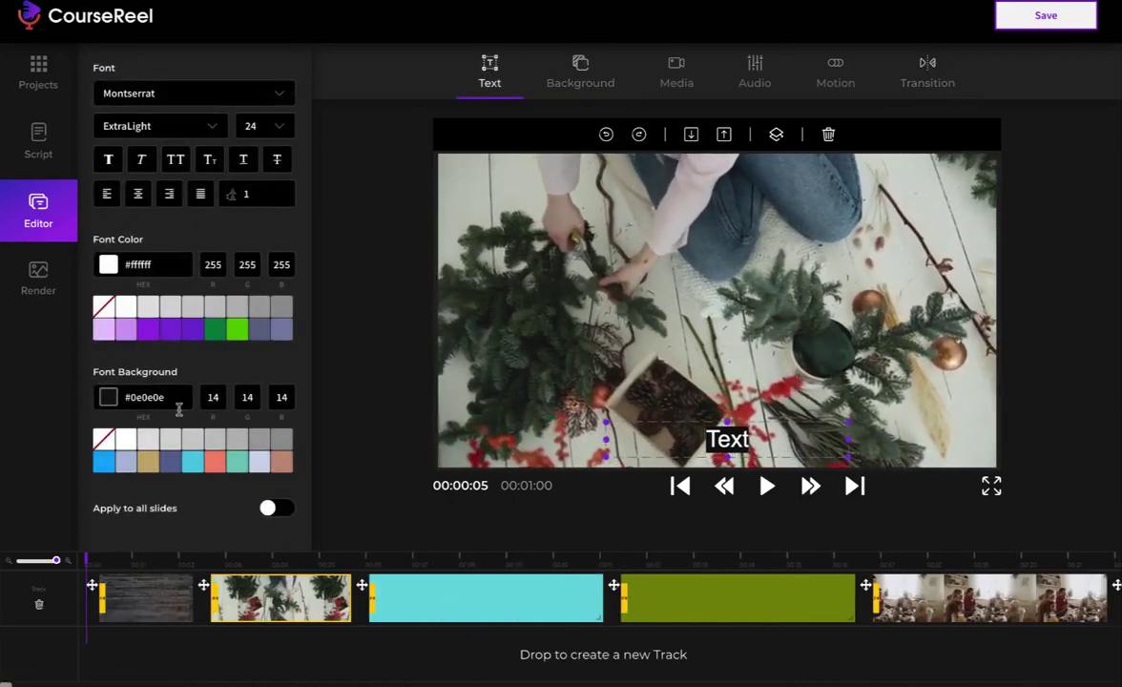
Color the Text purple #7033d5 on a teal #72c4b9 background, then go to Render
click(171, 306)
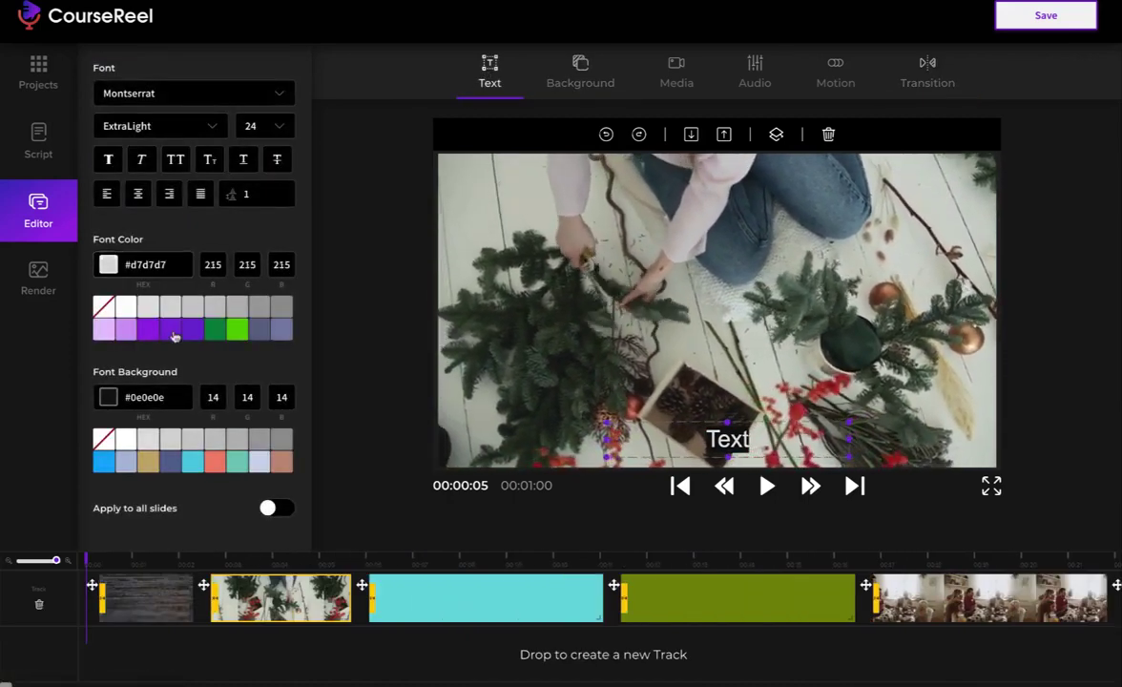
click(171, 332)
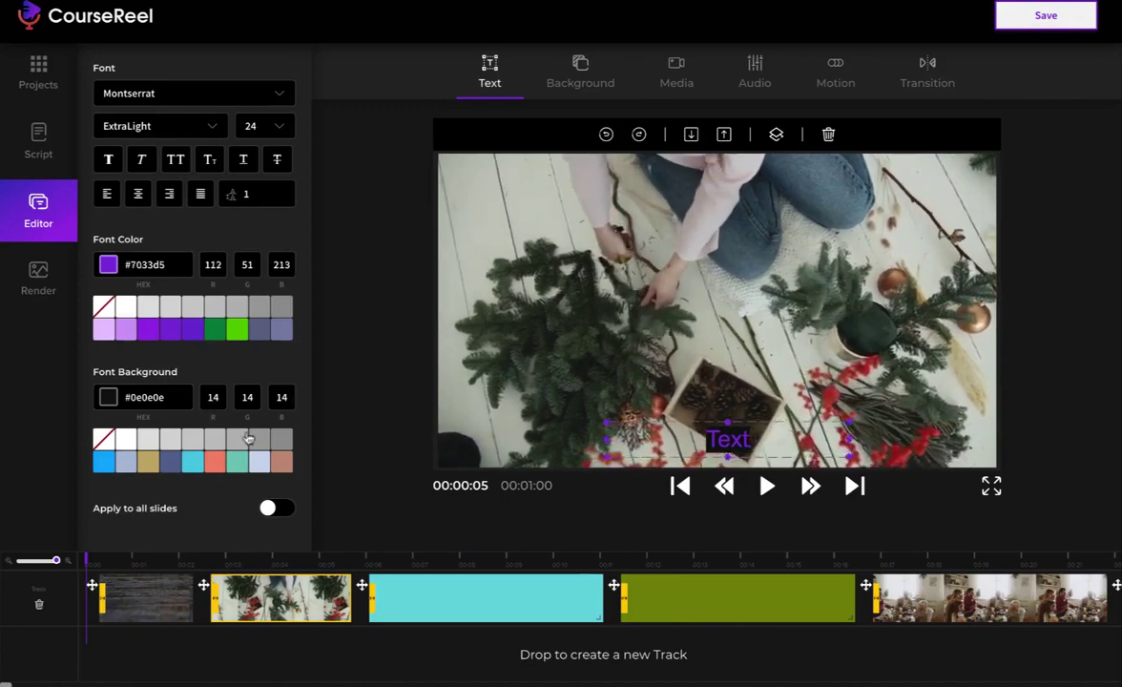
click(246, 438)
click(239, 462)
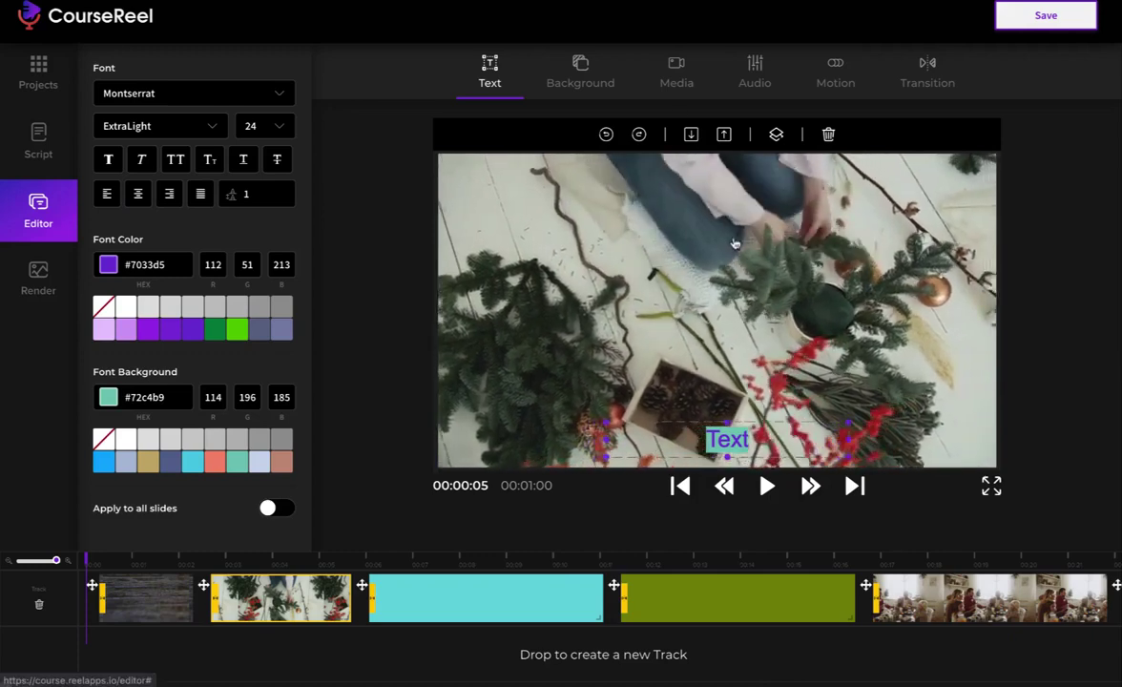
click(59, 291)
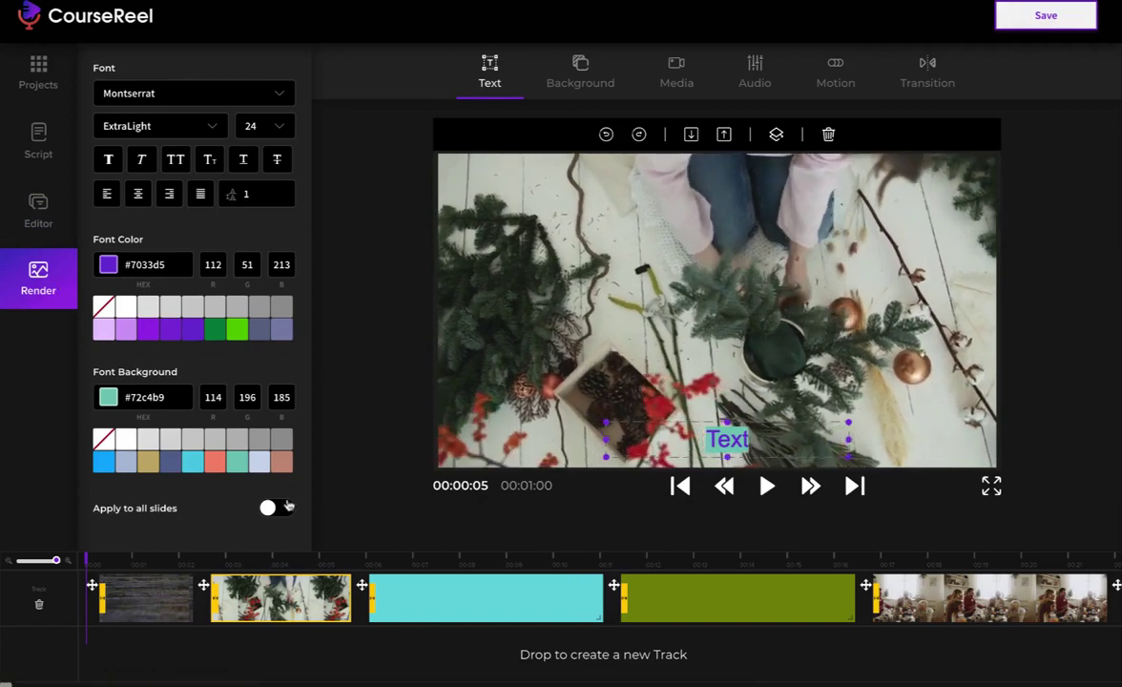